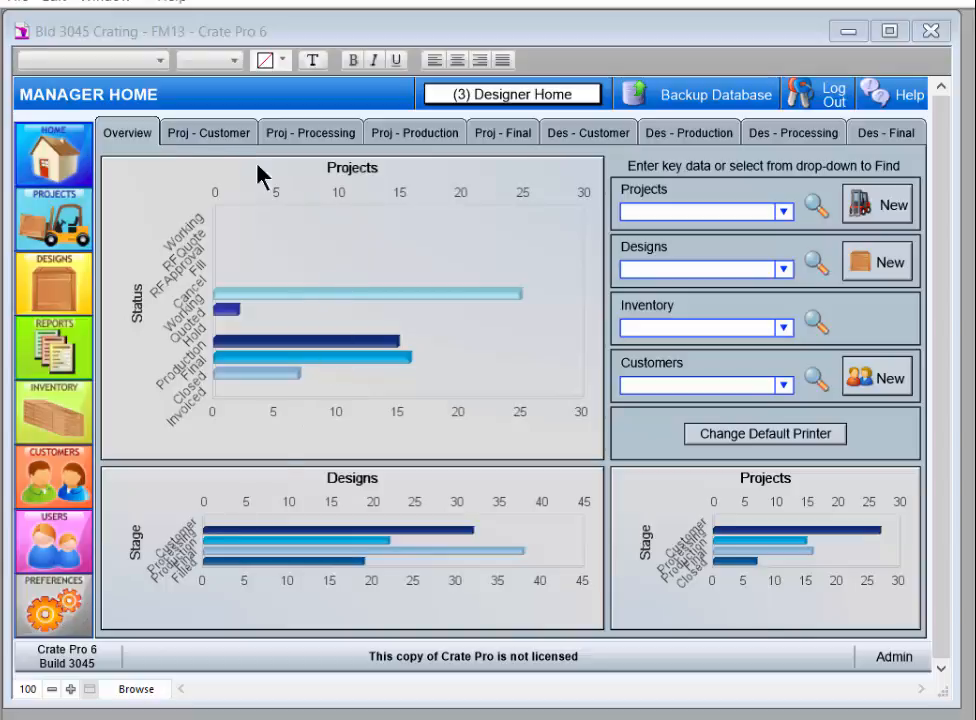
Review the manager's project lists for the Processing, Production and Final stages, and return to the overview charts.
left_click(325, 140)
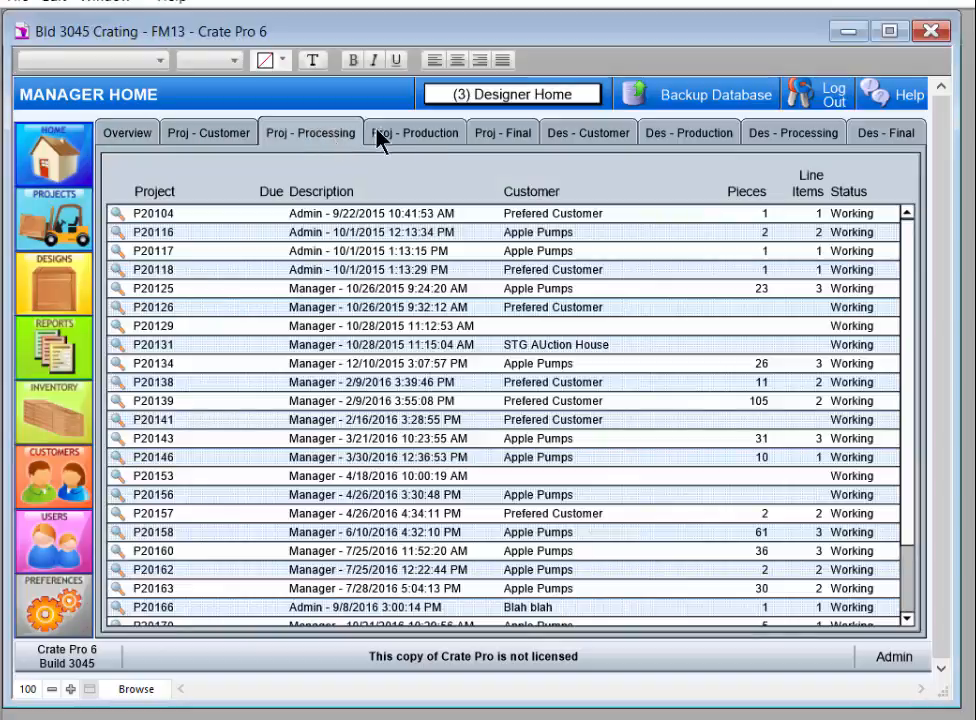
left_click(413, 135)
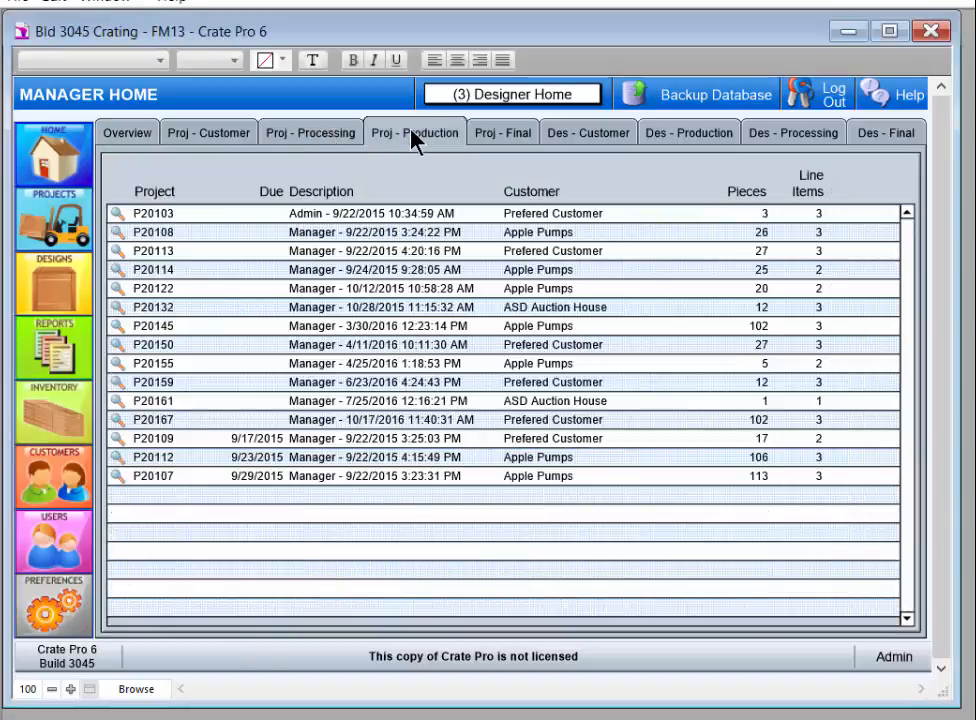
left_click(496, 138)
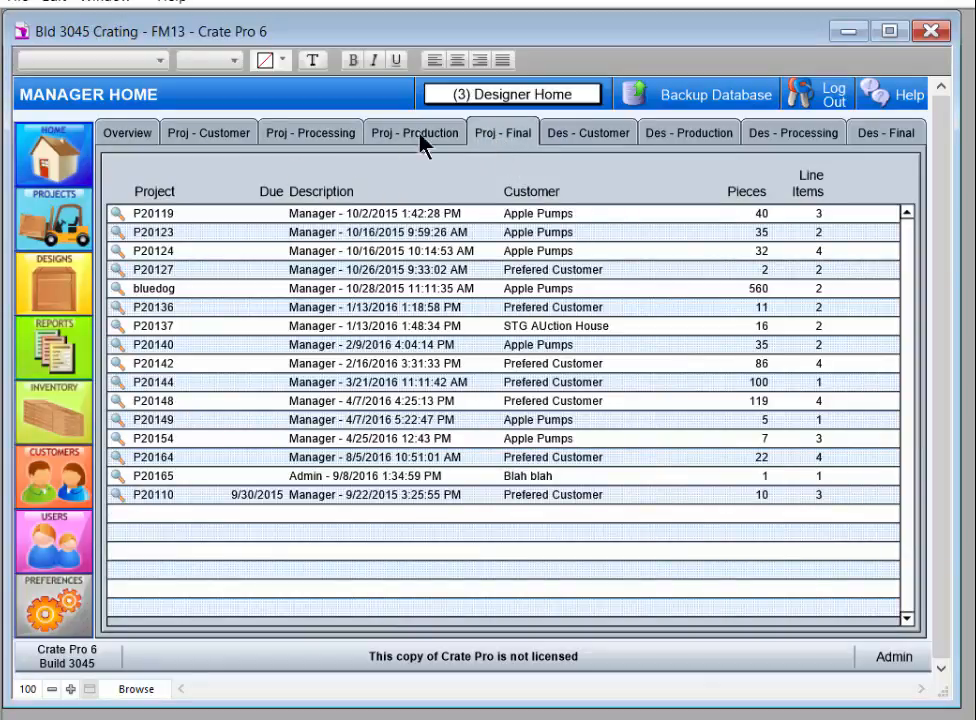
left_click(126, 136)
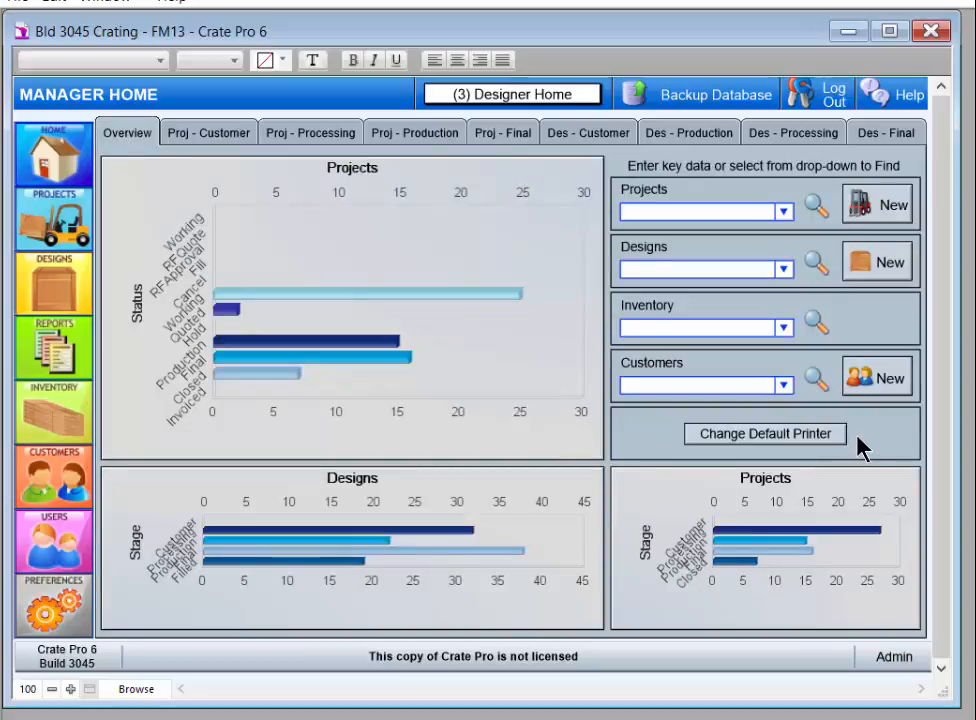
Switch to Foreman Home and review the Released, Cutting, Assembly, Packing and Inspection design lists.
left_click(588, 96)
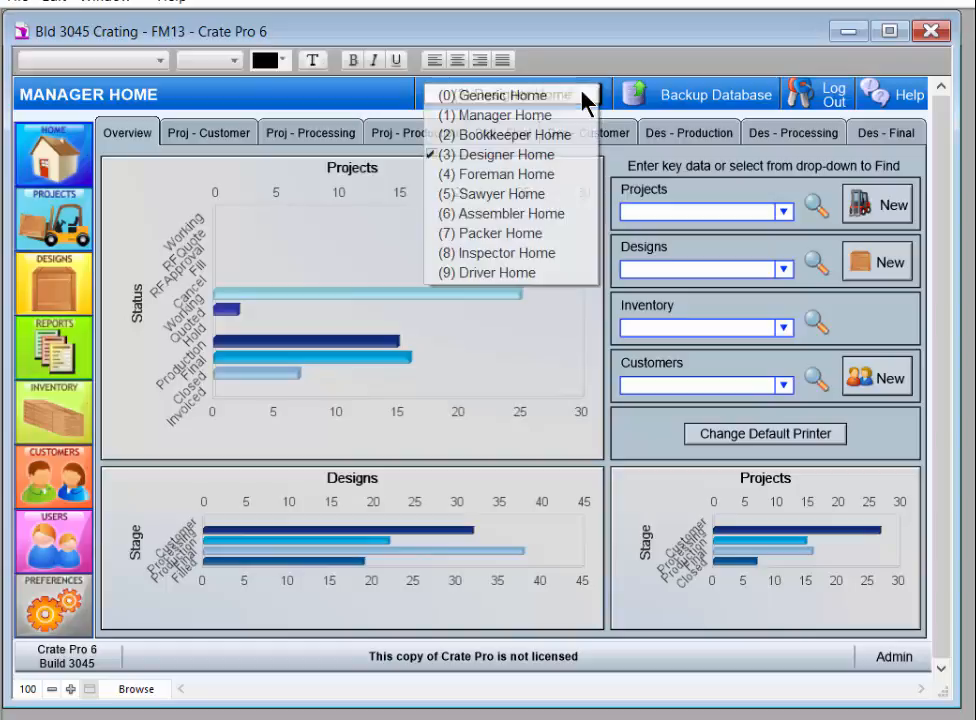
left_click(538, 176)
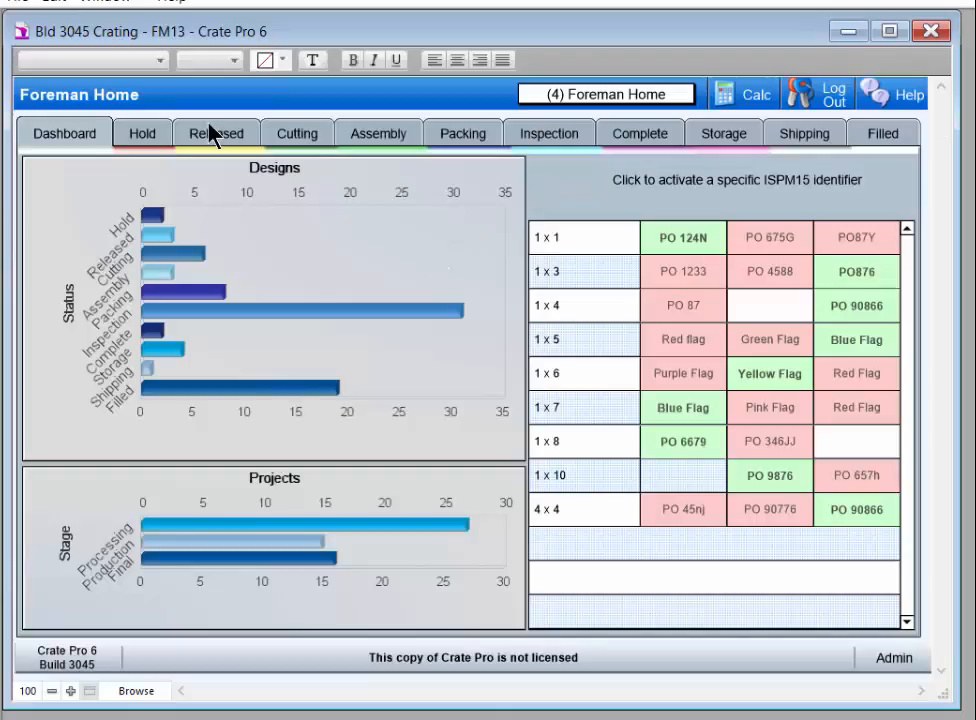
left_click(213, 140)
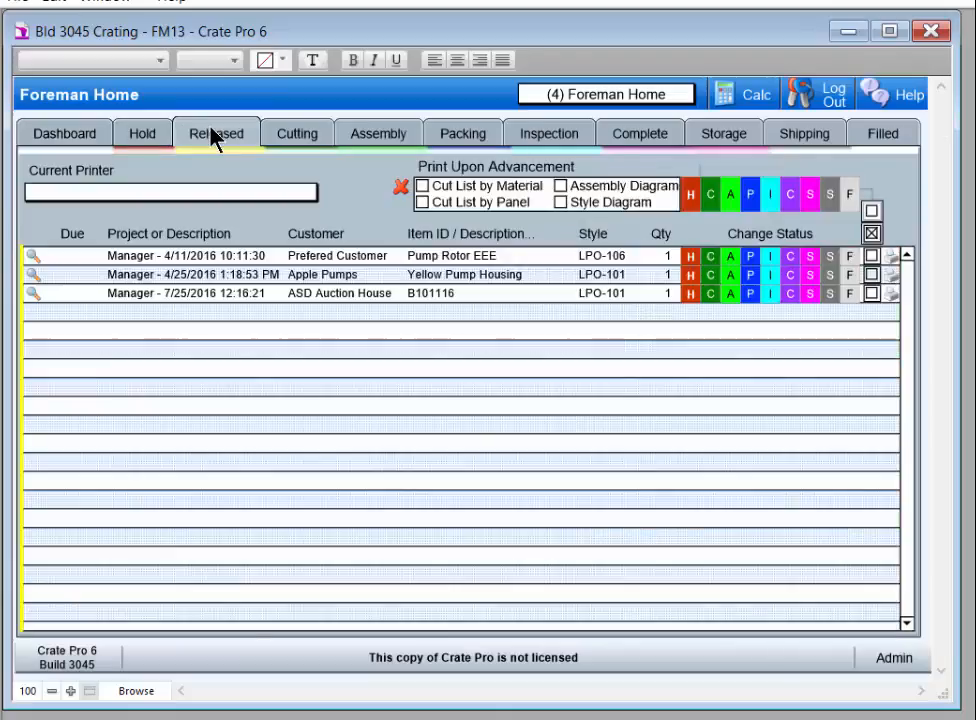
left_click(288, 140)
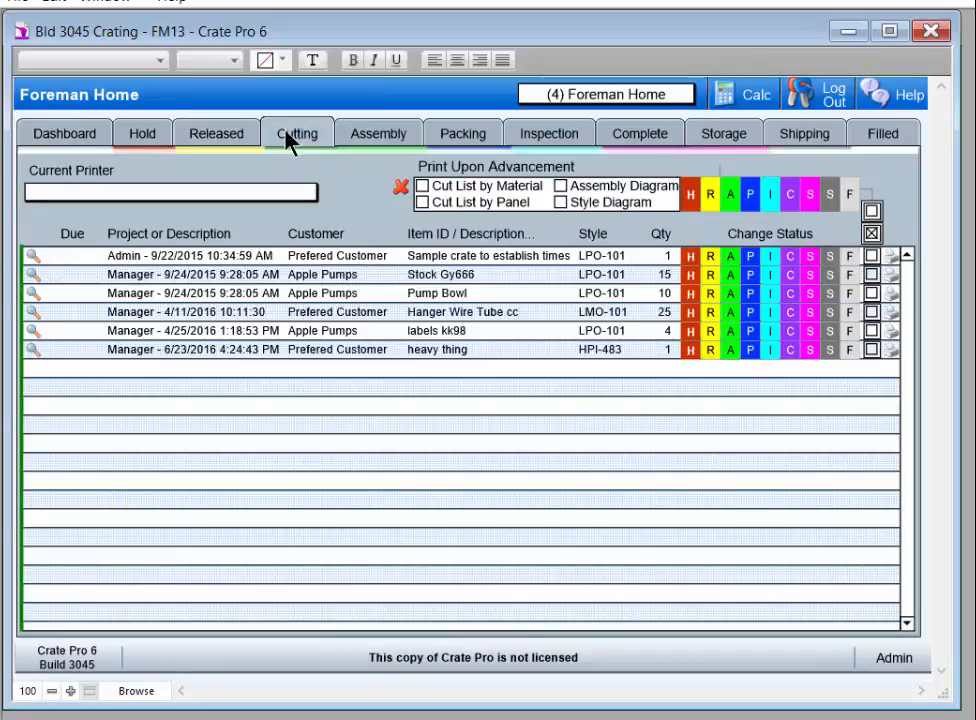
left_click(381, 137)
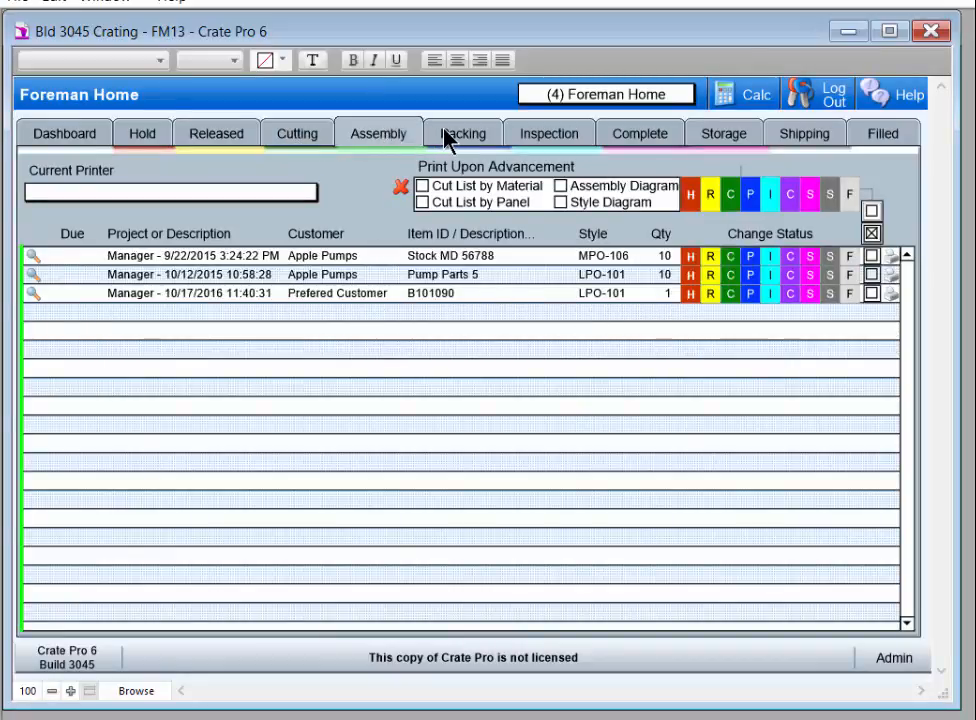
left_click(447, 137)
left_click(537, 138)
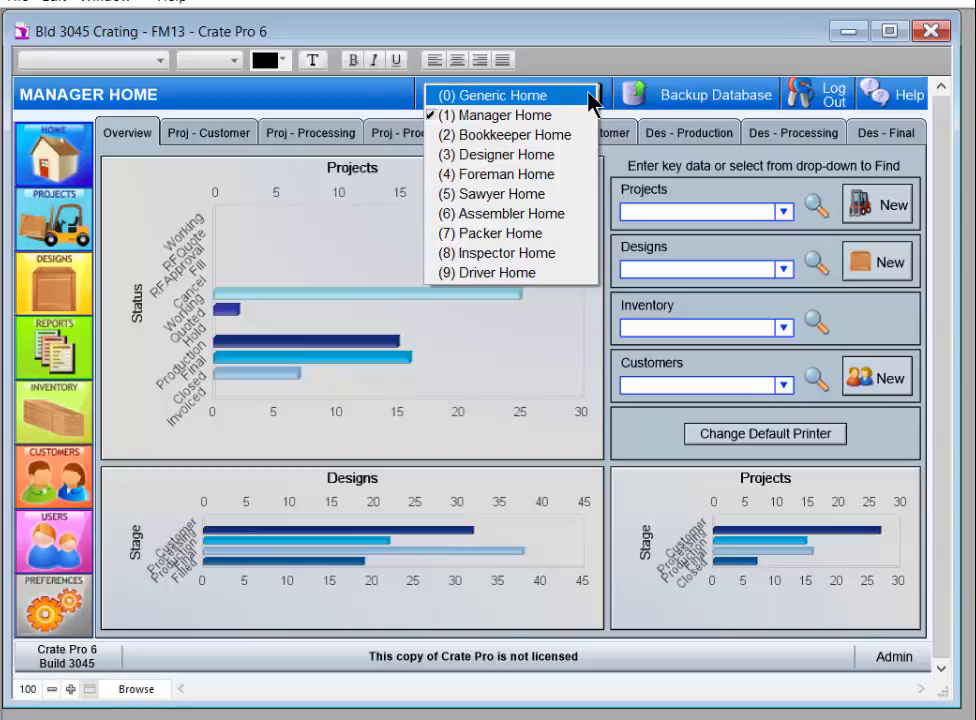
From Generic Home, open a blank project record and set its customer to Apple Pumps.
left_click(589, 93)
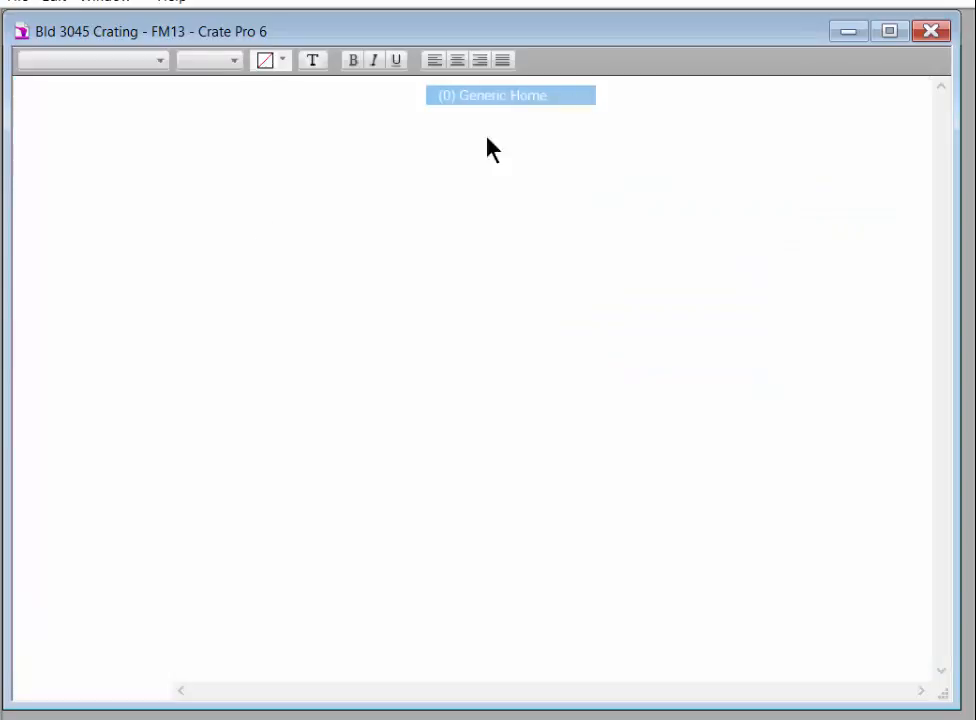
left_click(59, 228)
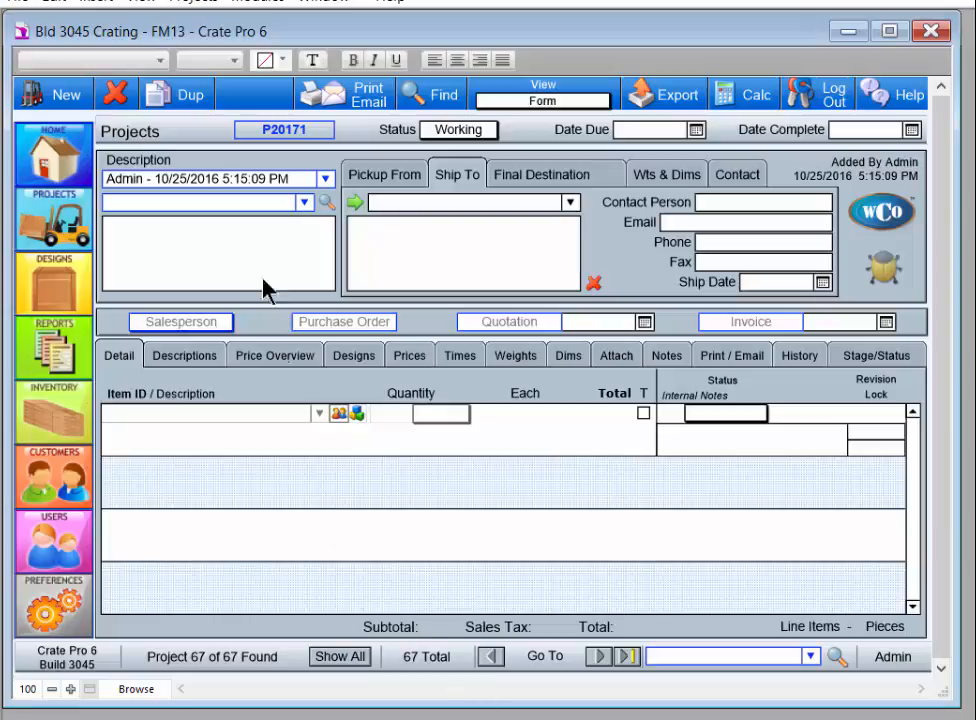
left_click(303, 204)
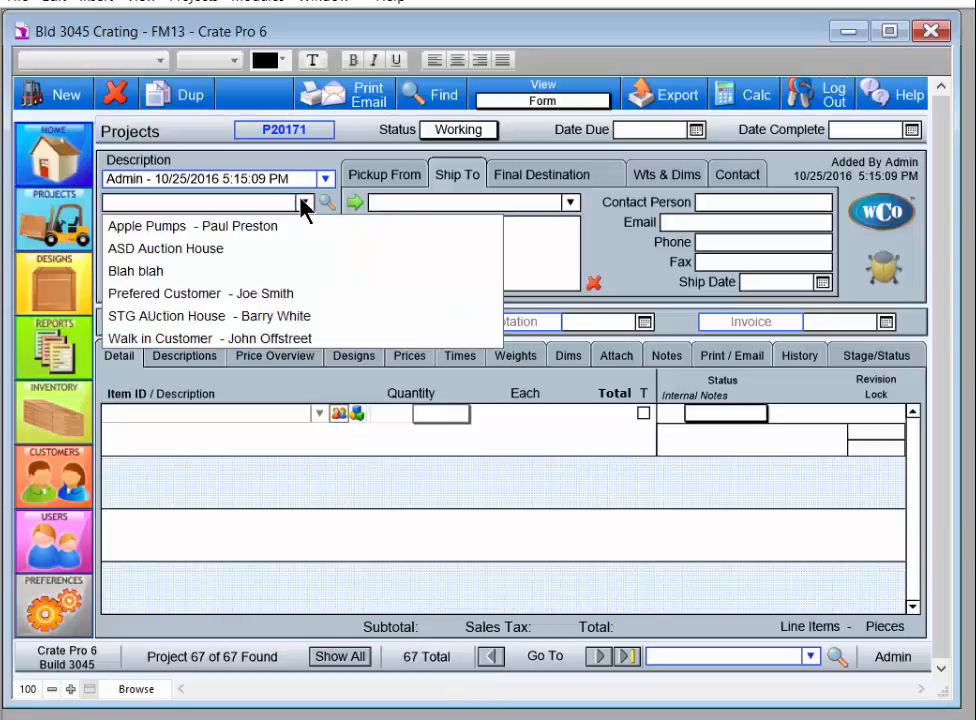
left_click(255, 226)
Add the pallet design B101117 and the customer's Pump Bowl crate design as project line items.
left_click(318, 413)
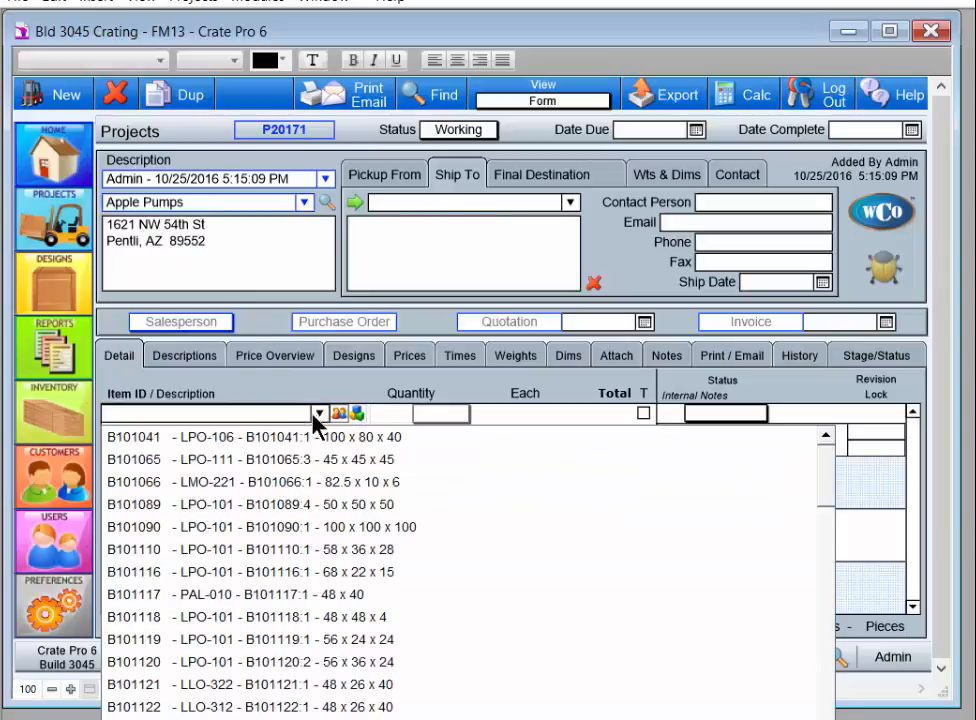
left_click(275, 594)
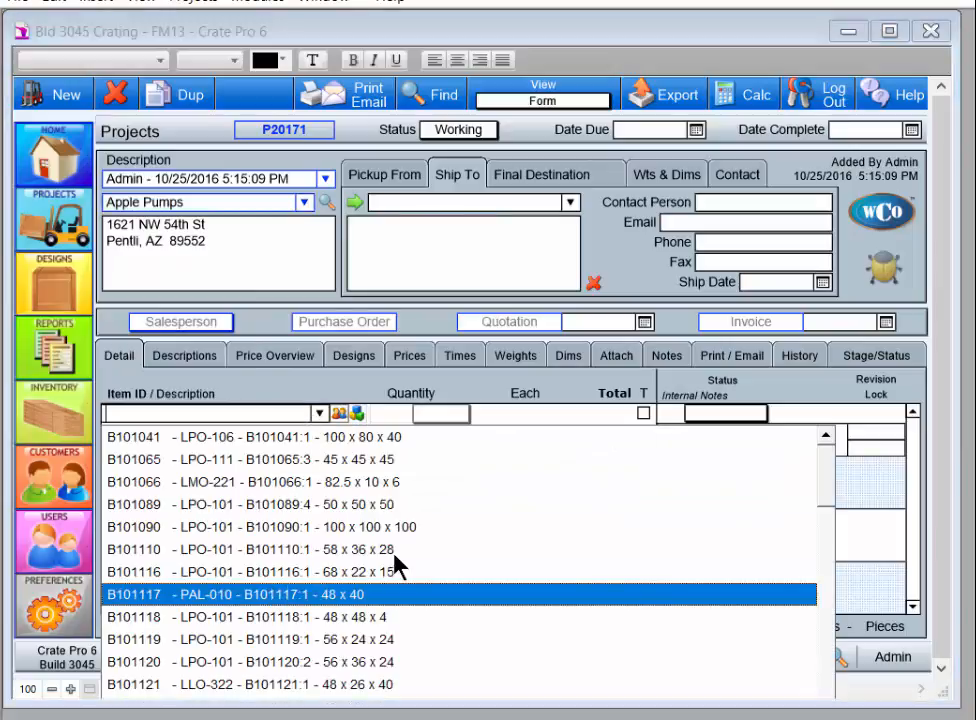
left_click(330, 466)
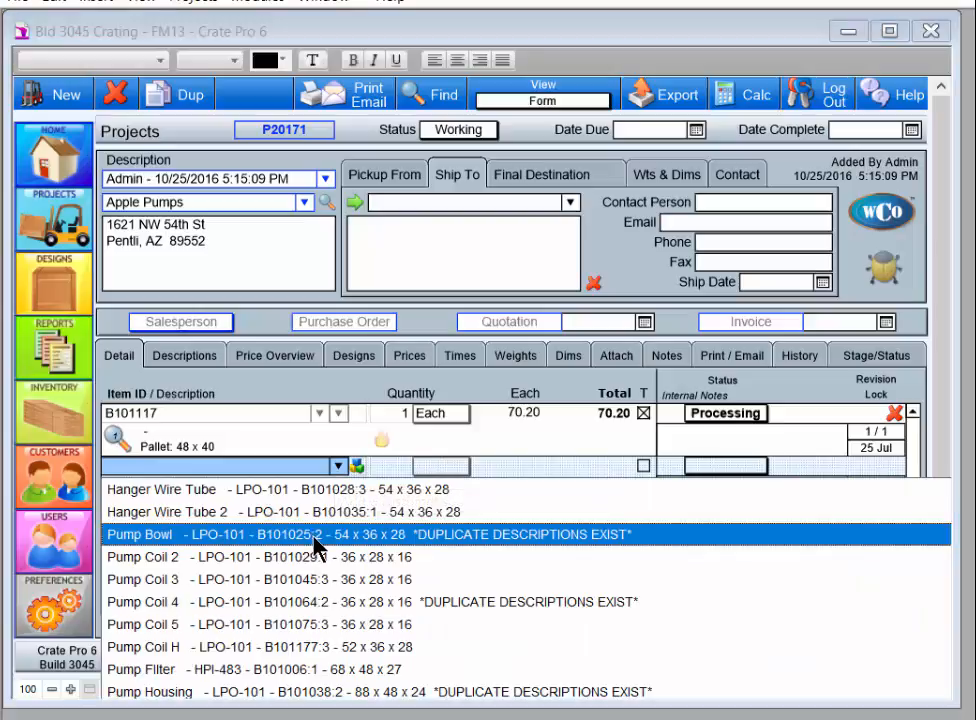
left_click(311, 537)
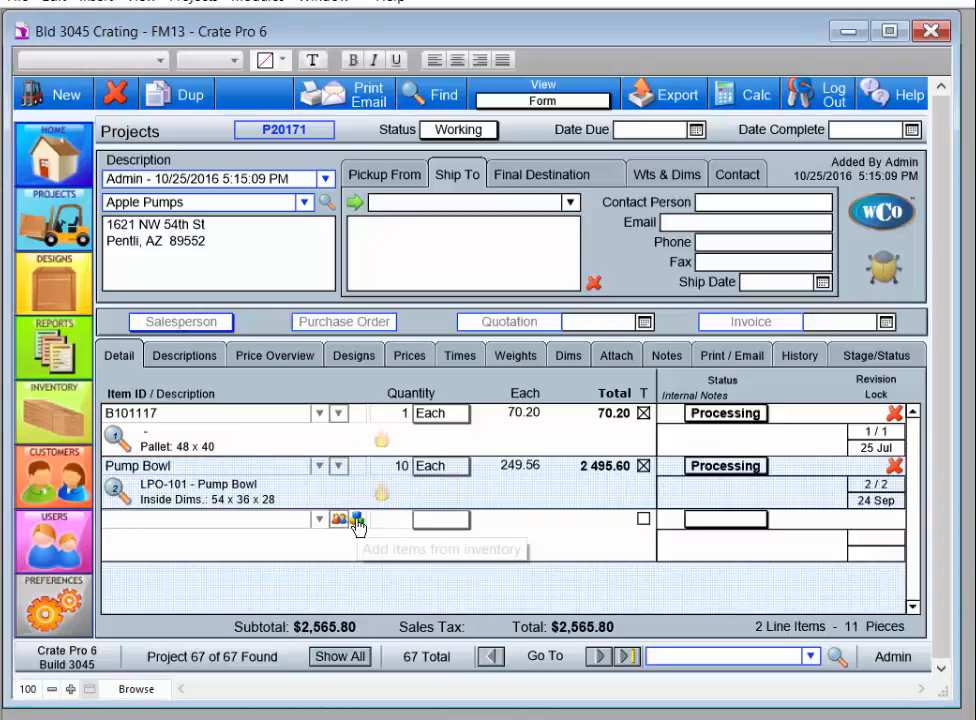
Add the inventory item 1 x 4 as a line item with a 10 Ft length and a quantity of 10.
left_click(355, 520)
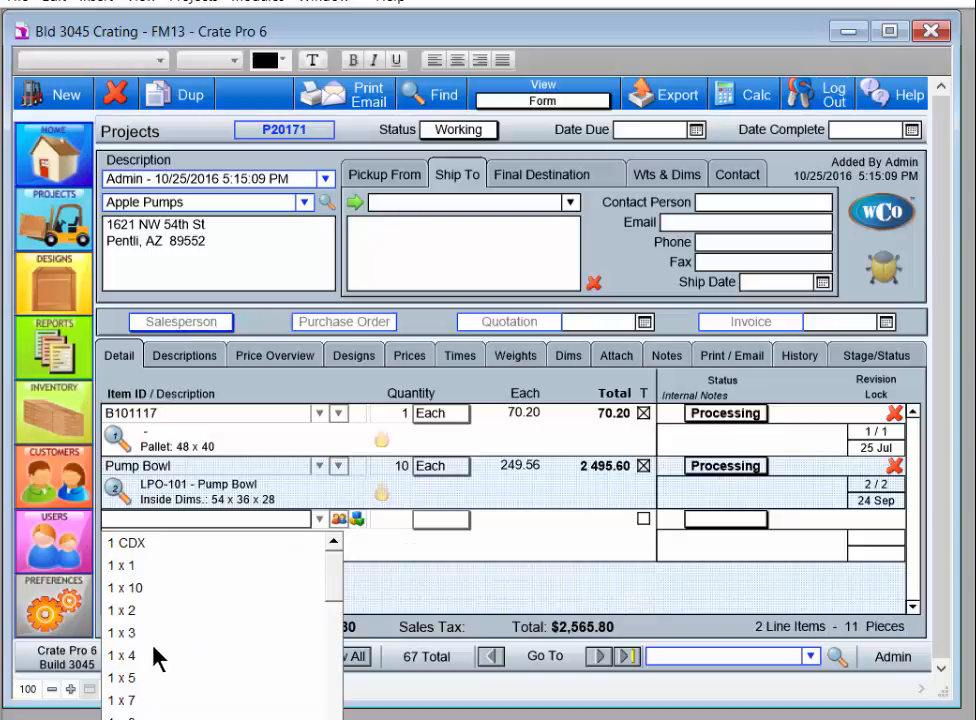
left_click(185, 660)
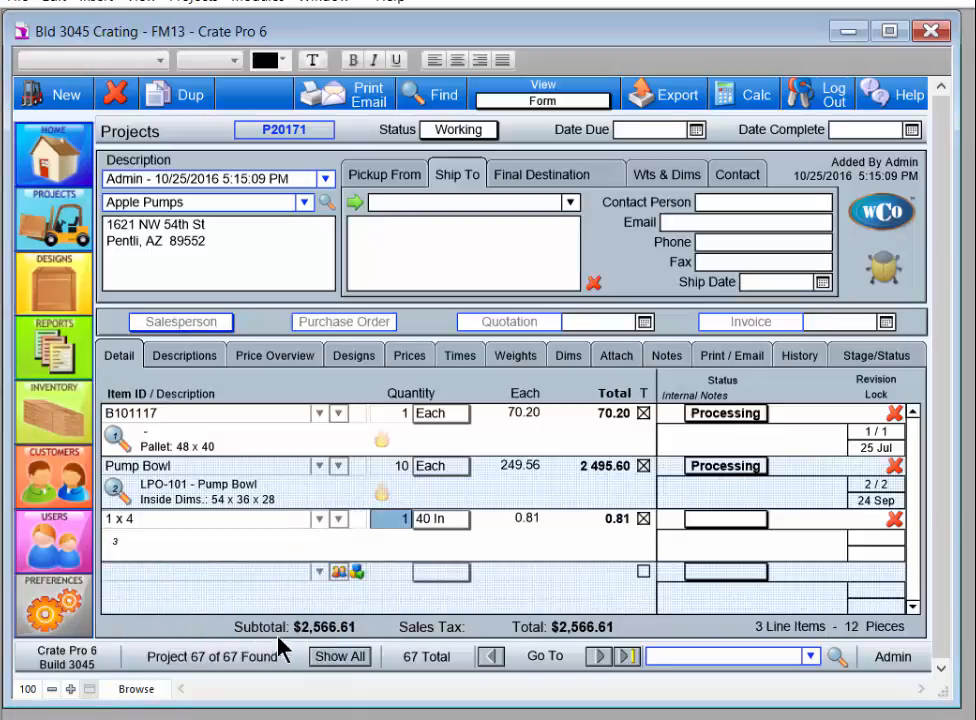
left_click(430, 535)
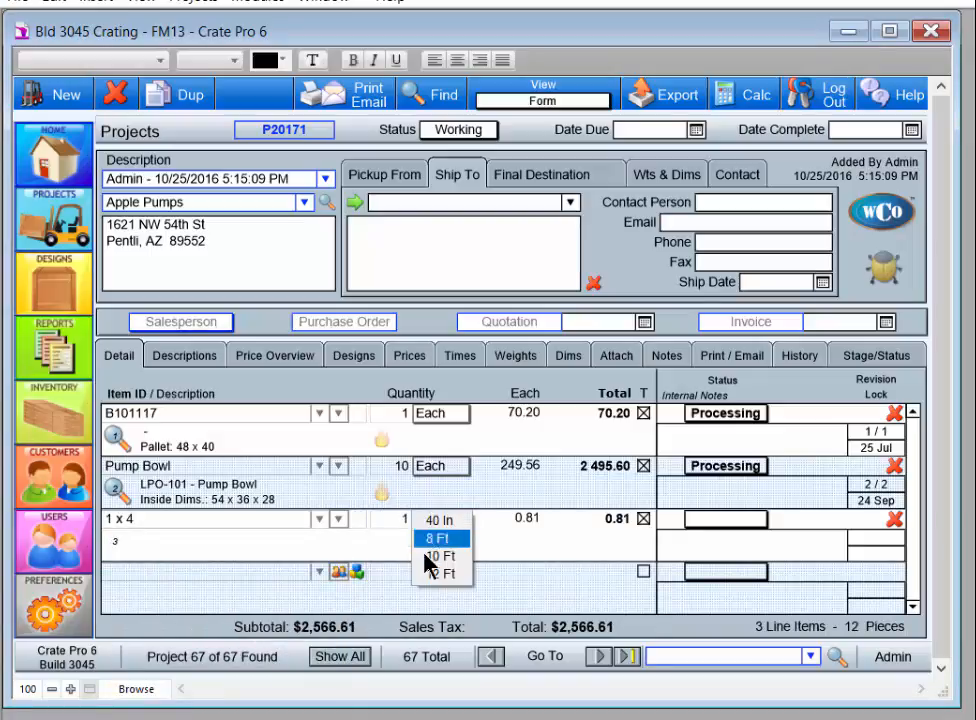
left_click(427, 559)
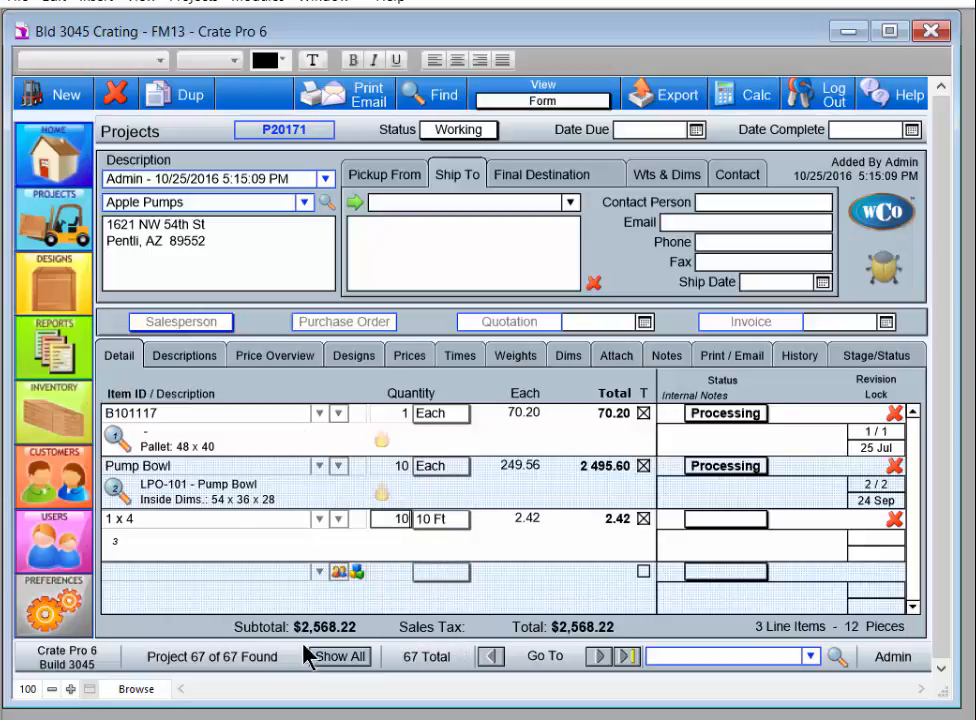
left_click(534, 599)
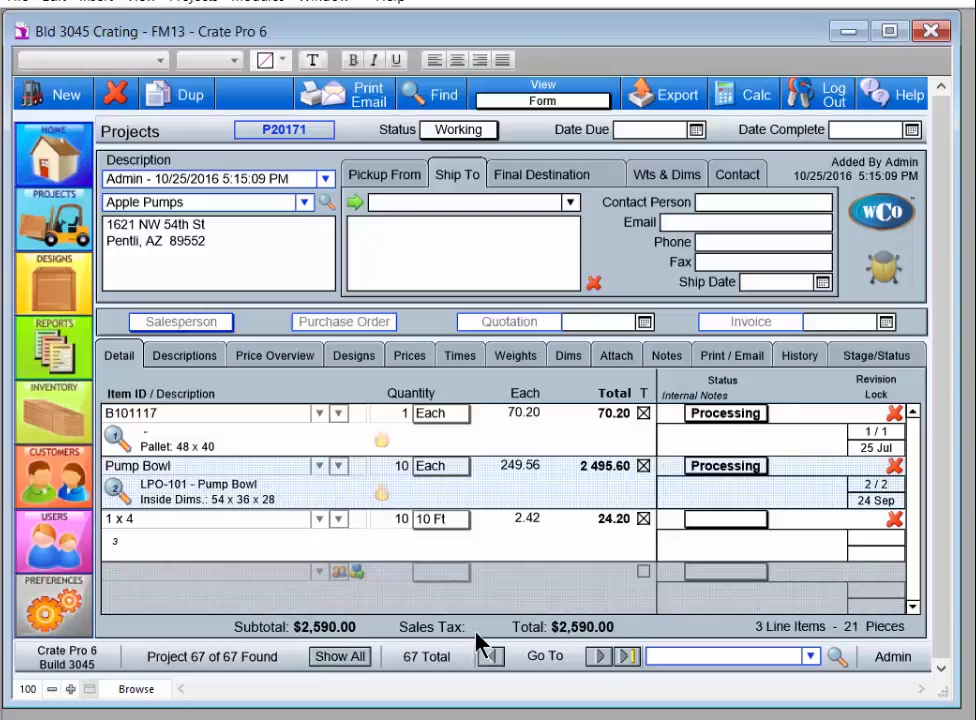
Set the B101117 pallet line's quantity to 100 and override its unit price with 40.00.
left_click(405, 415)
type("100")
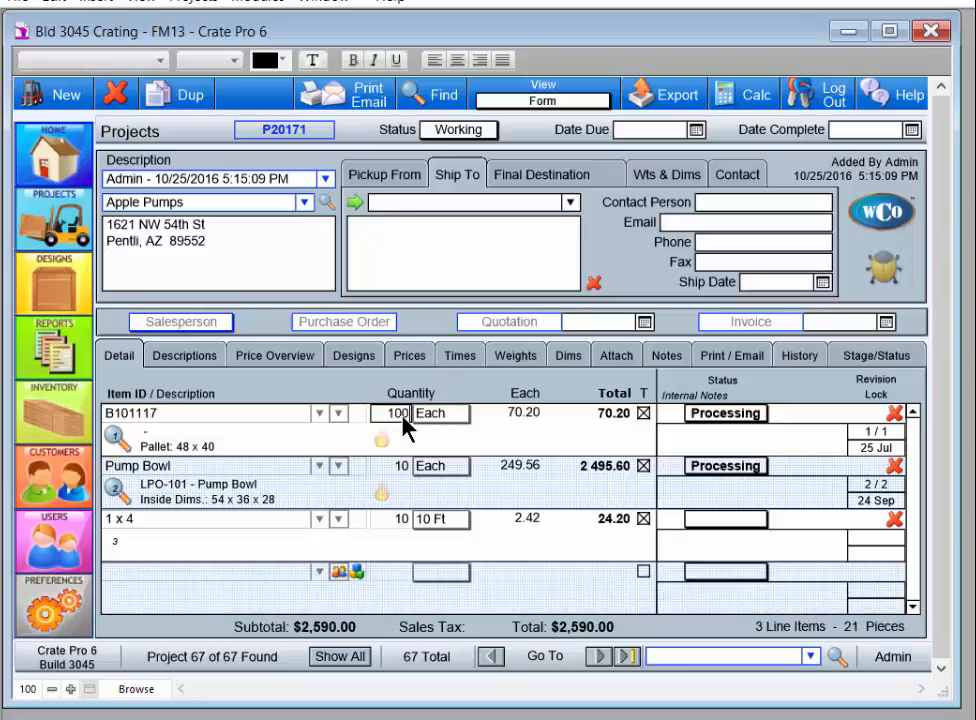
left_click(470, 393)
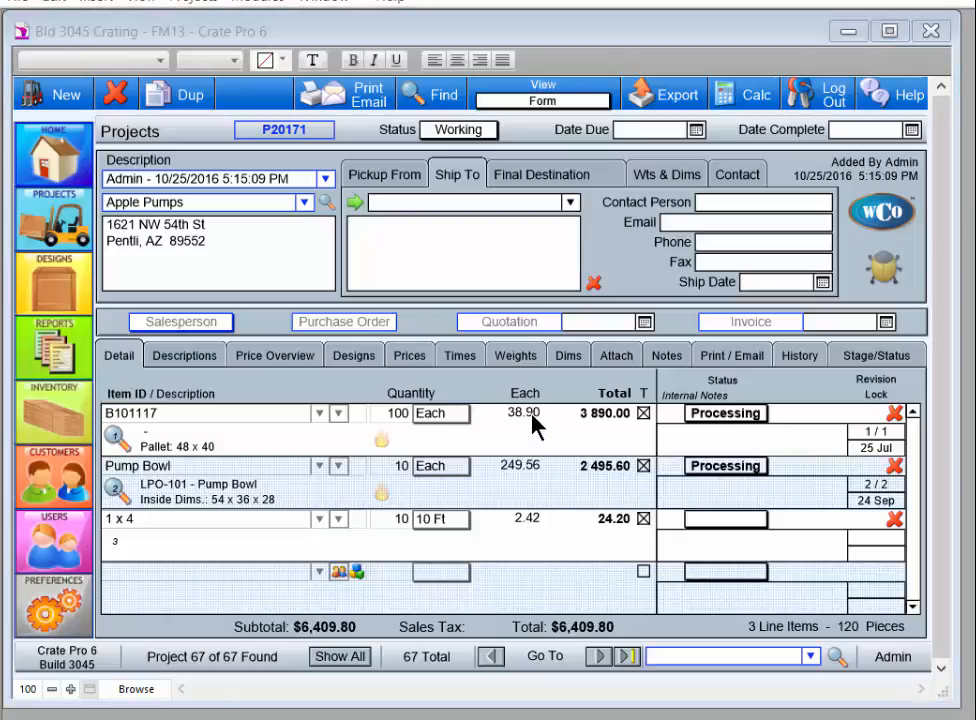
left_click(531, 418)
type("40.00")
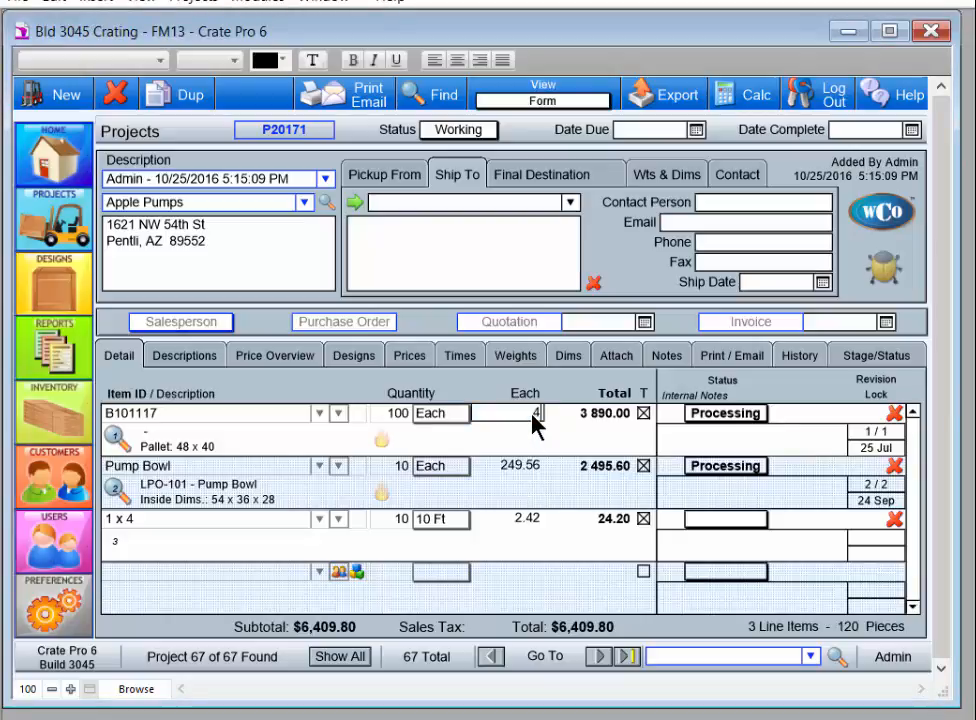
left_click(567, 412)
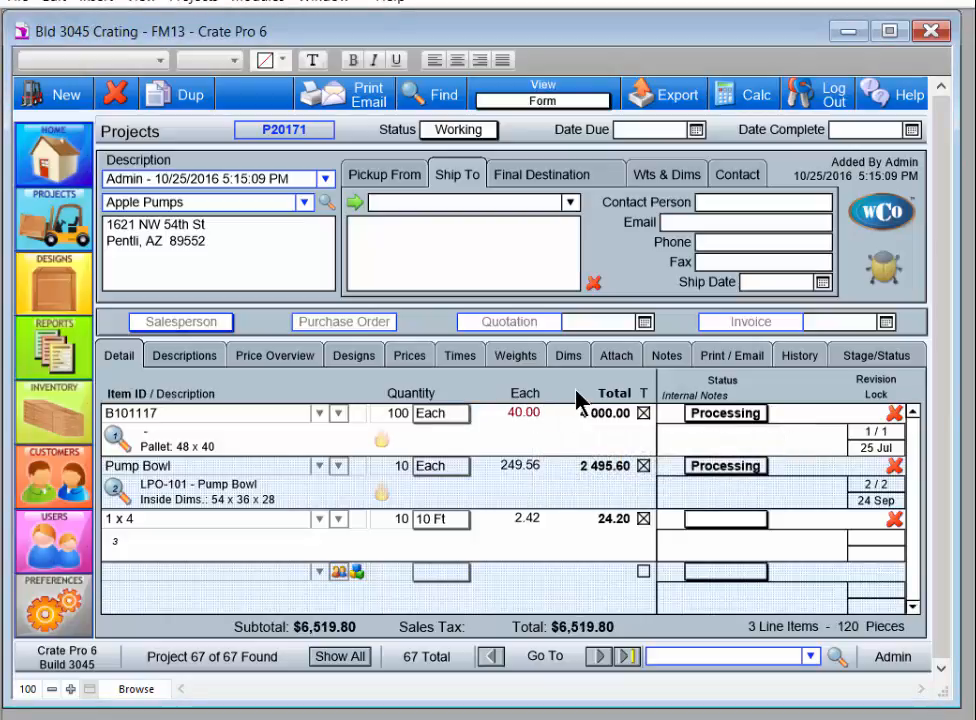
Review the project's line descriptions, price overview, item prices, labor times and print/email options.
left_click(181, 358)
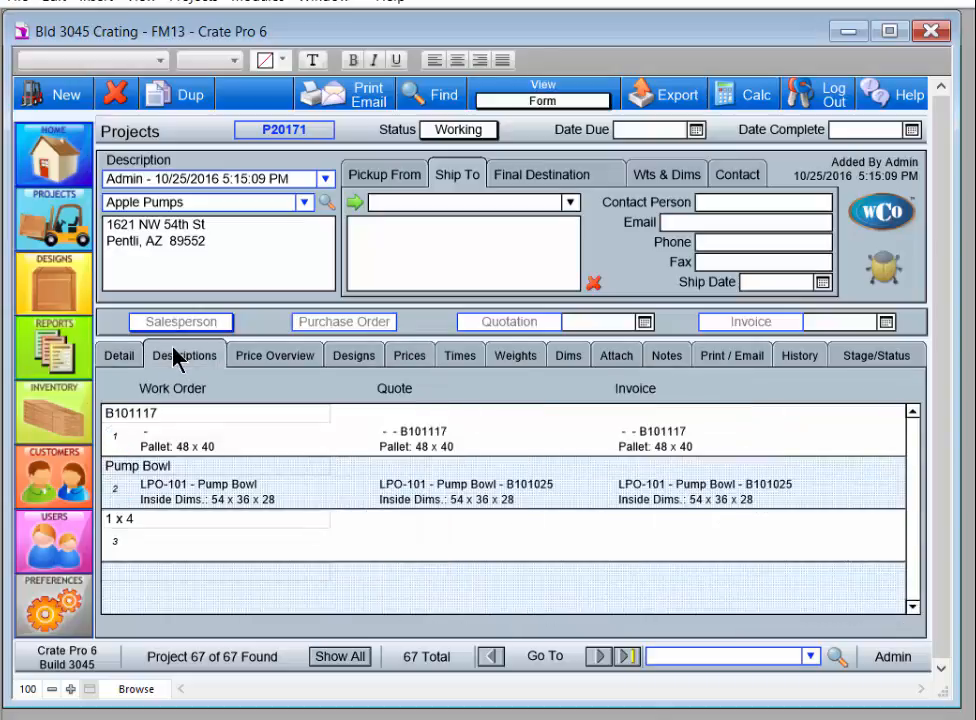
left_click(270, 355)
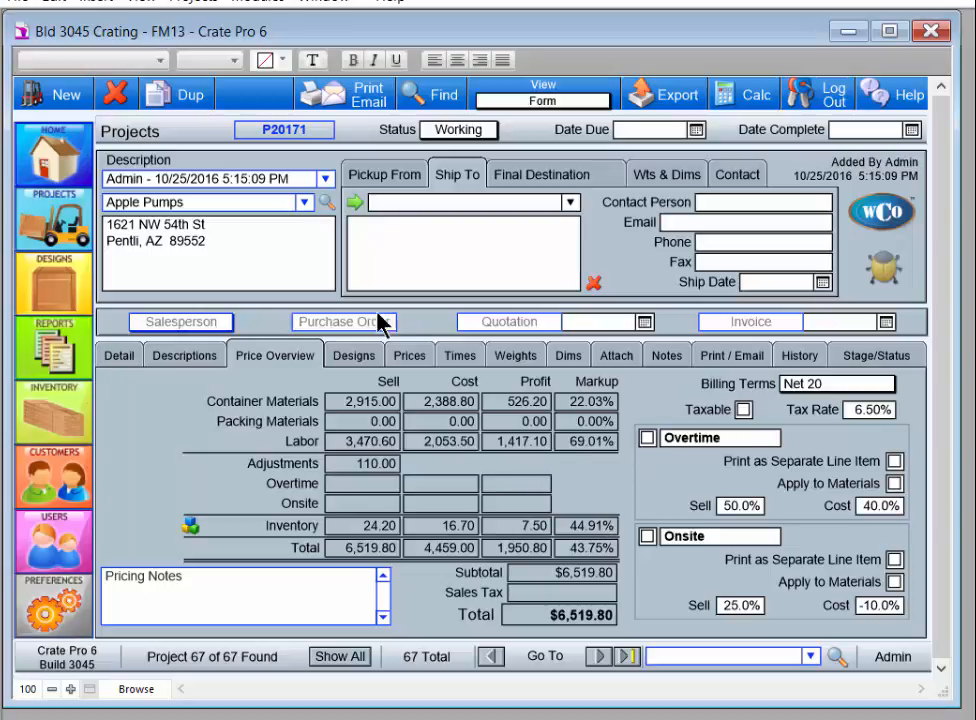
left_click(398, 359)
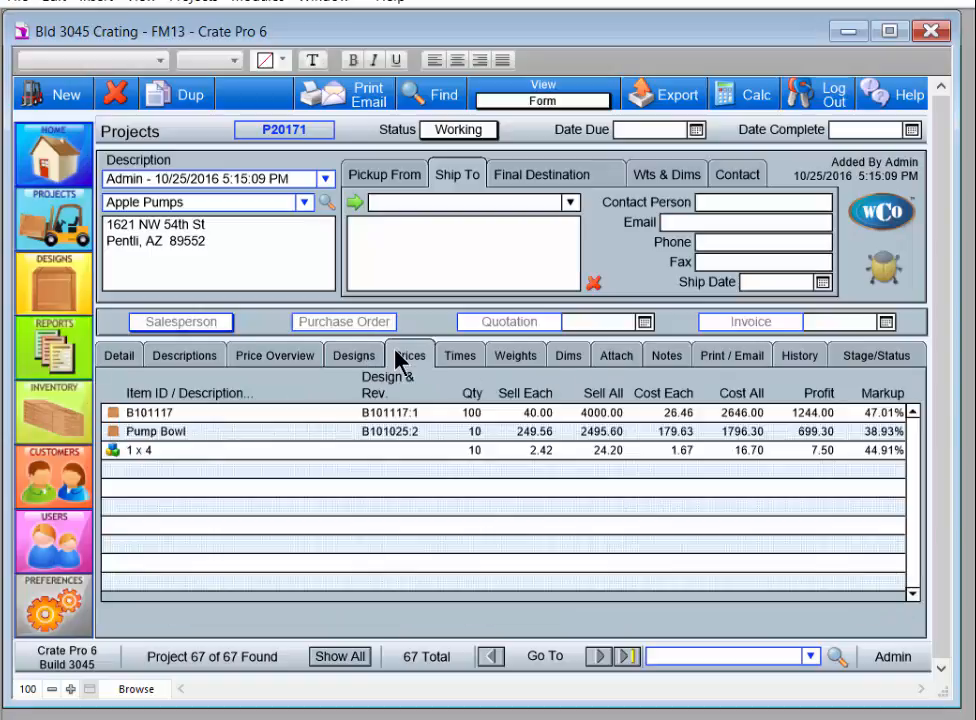
left_click(458, 357)
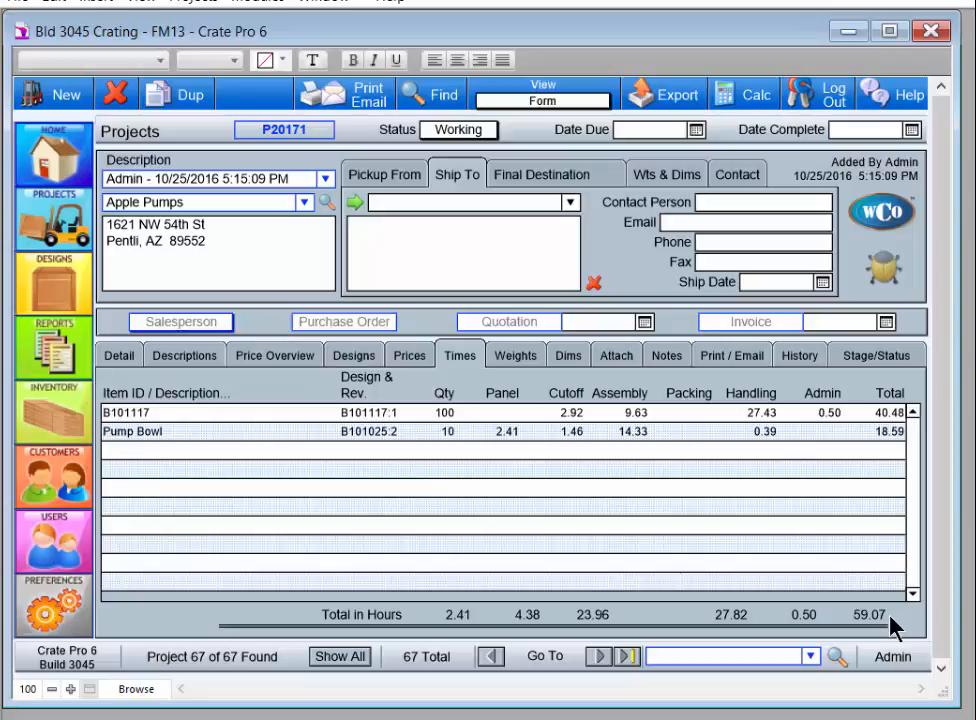
left_click(709, 361)
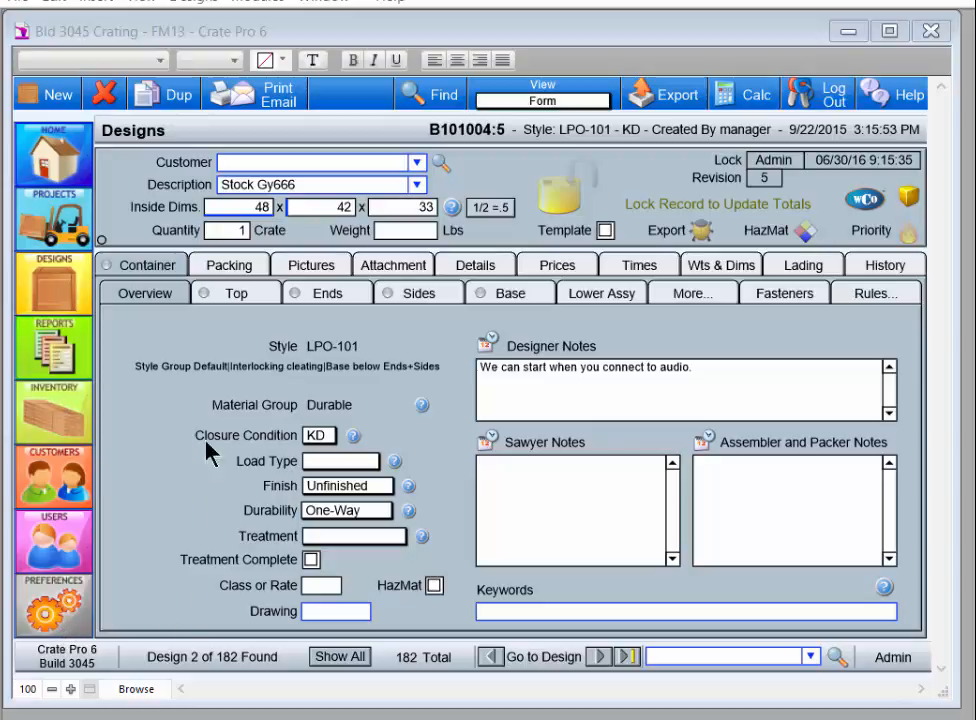
Start a new design and browse the preferred, crate and specification container styles, previewing style diagrams.
left_click(48, 95)
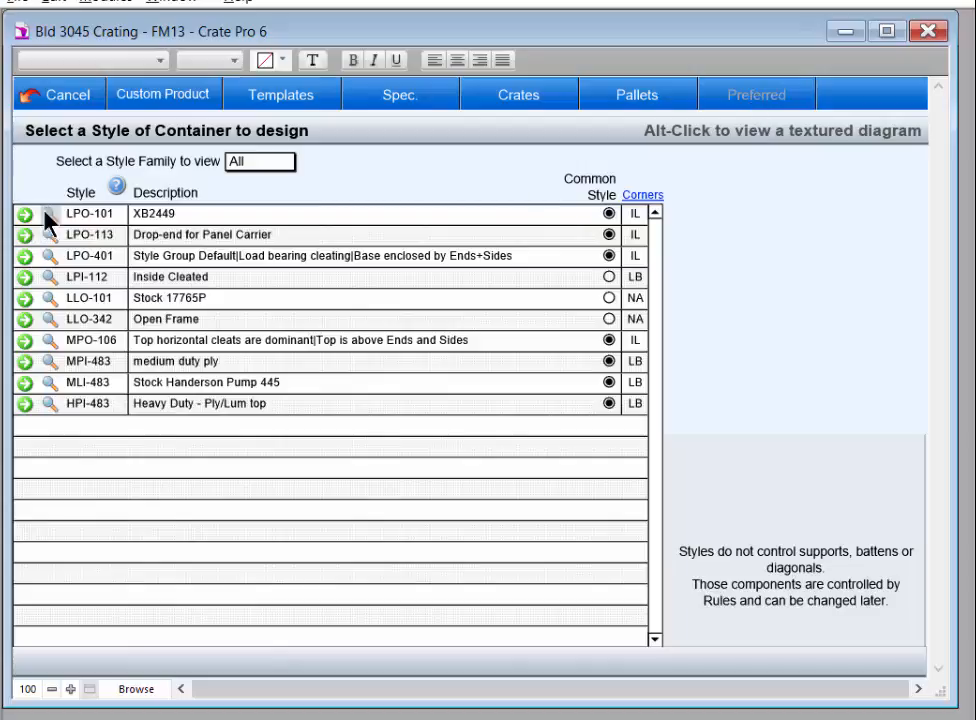
left_click(46, 236)
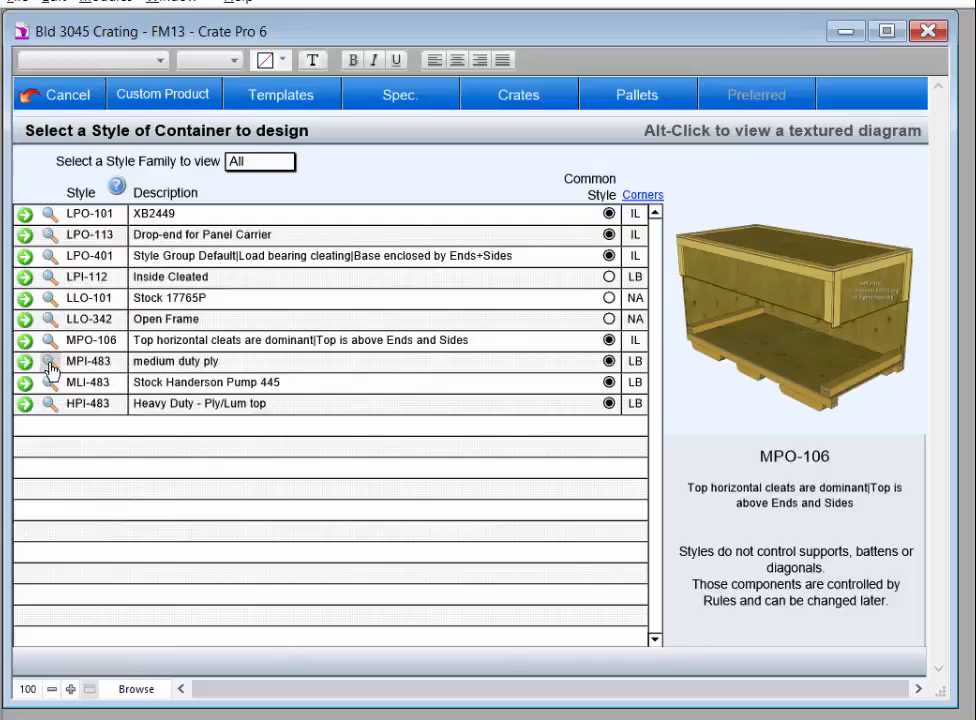
left_click(519, 108)
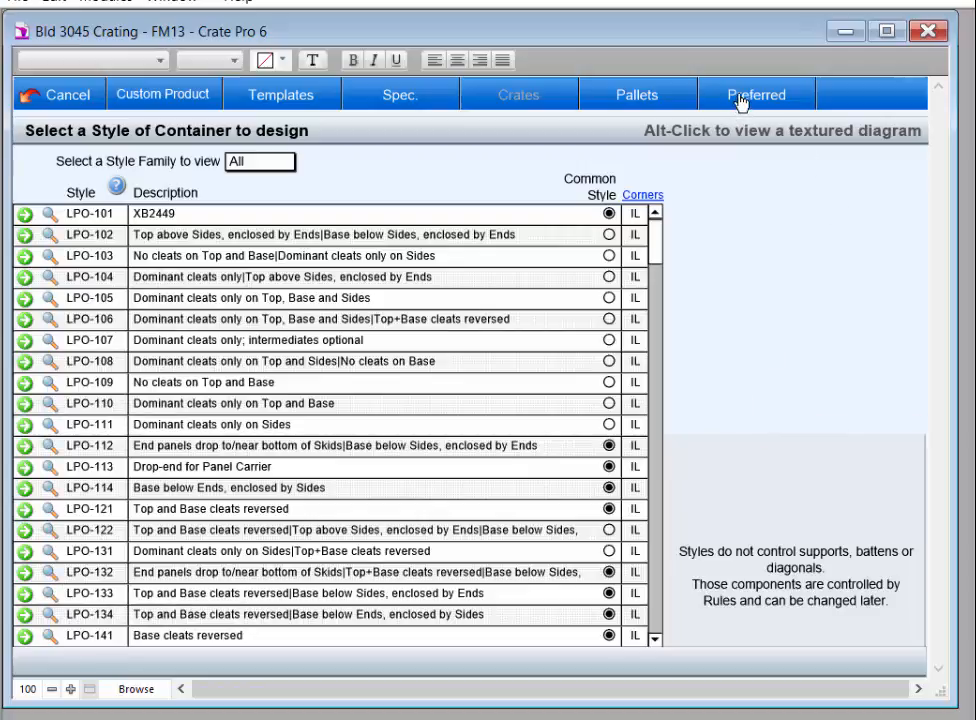
left_click(401, 98)
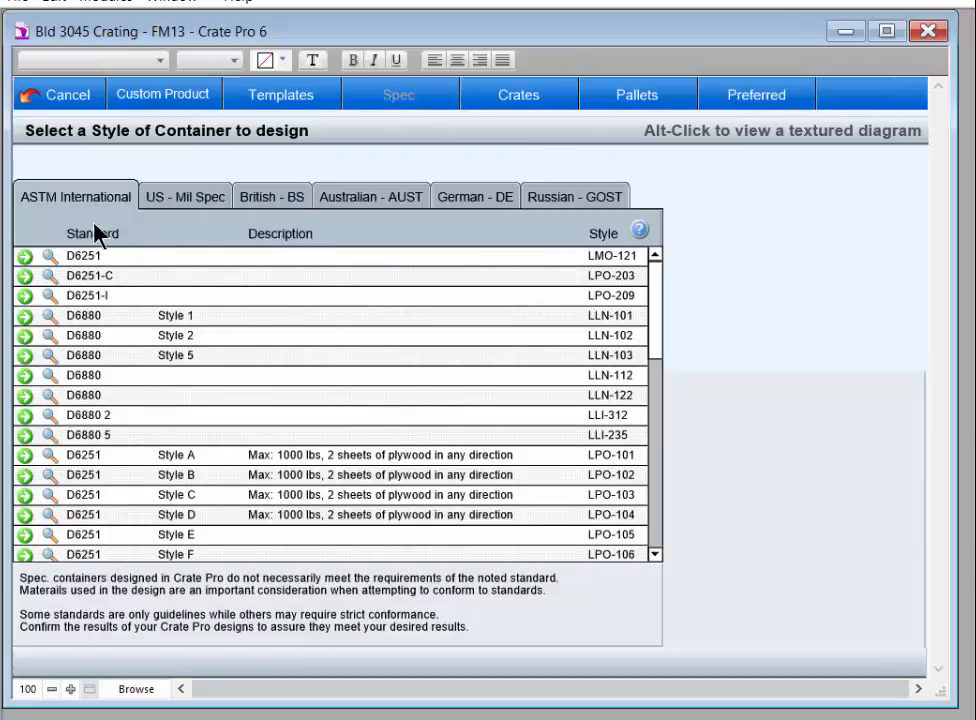
Browse the US - Mil Spec and British - BS container standards, previewing the BS 1133 Style 36 and Style 23 diagrams.
left_click(160, 200)
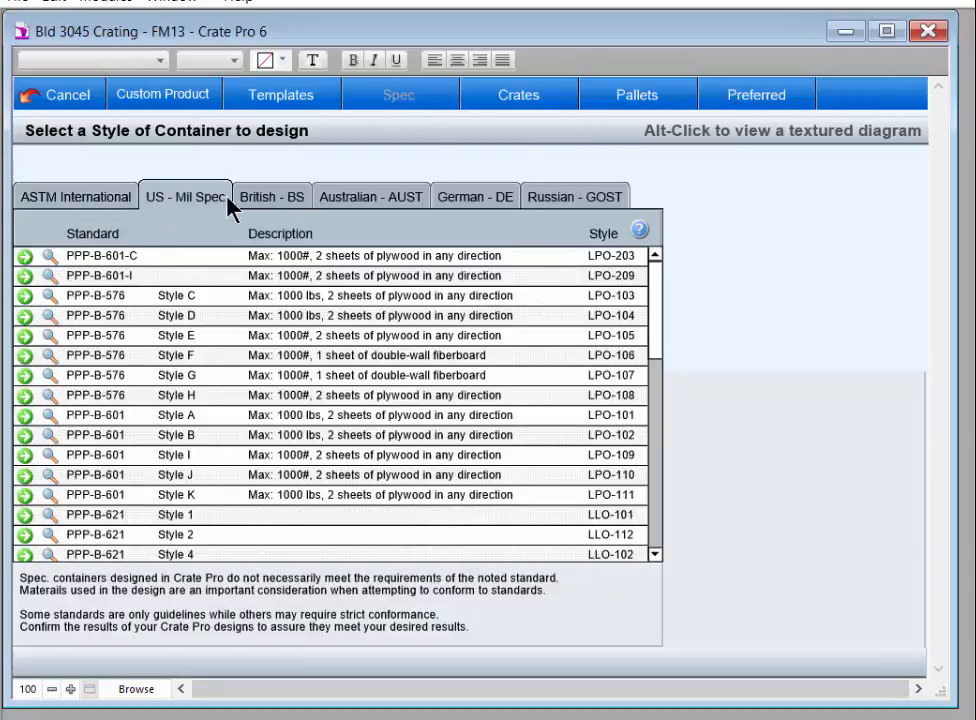
left_click(278, 196)
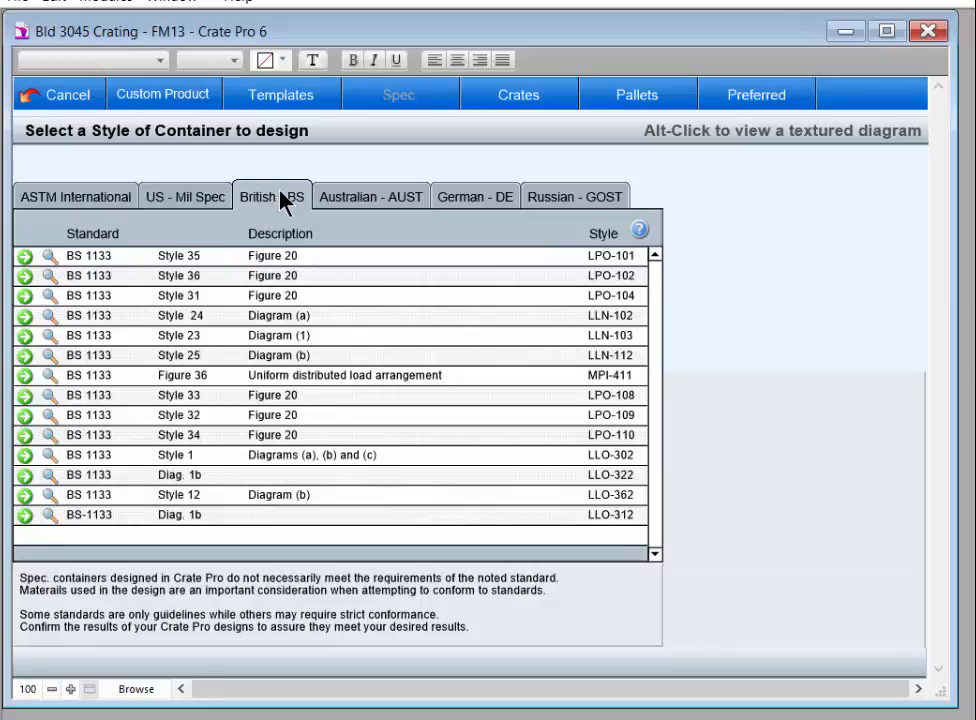
left_click(50, 275)
left_click(49, 335)
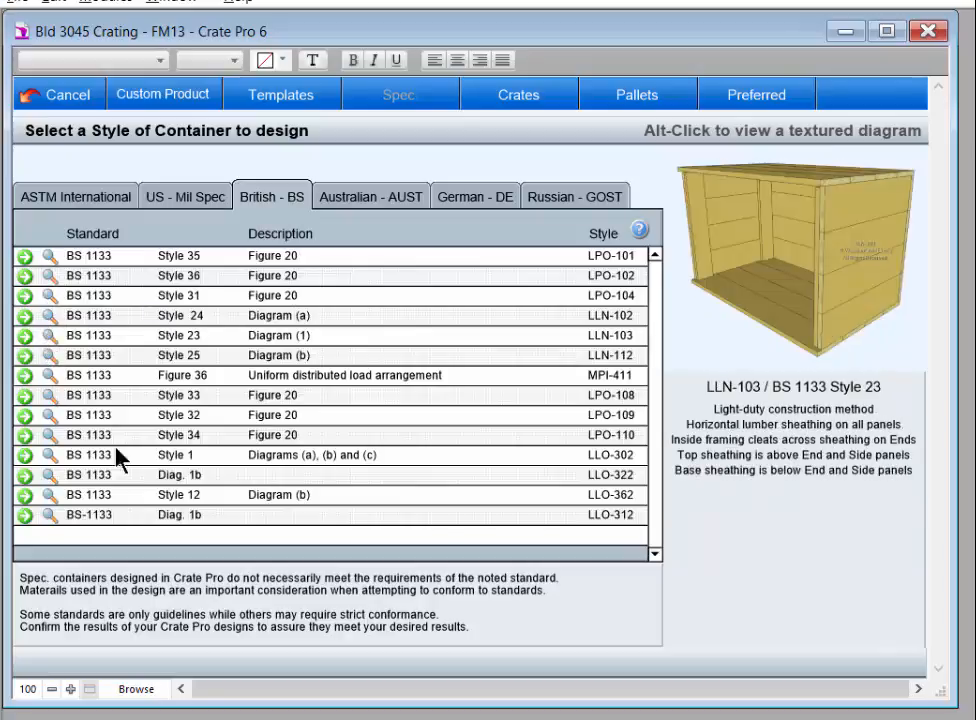
Review the design templates for Apple Pumps and those without a customer, and exit the style selection.
left_click(270, 96)
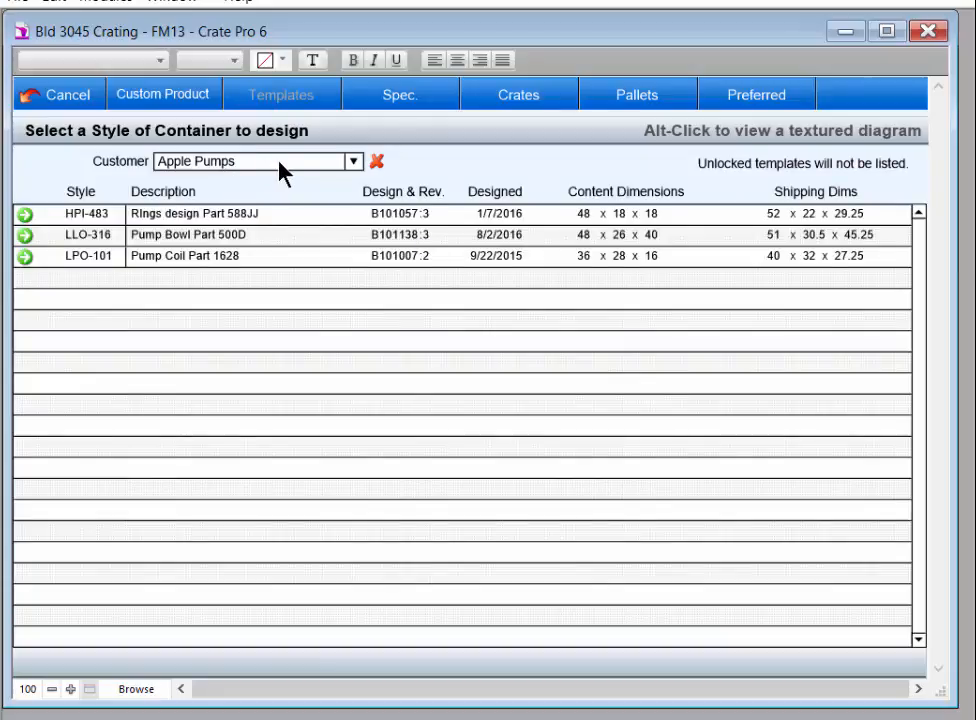
left_click(354, 164)
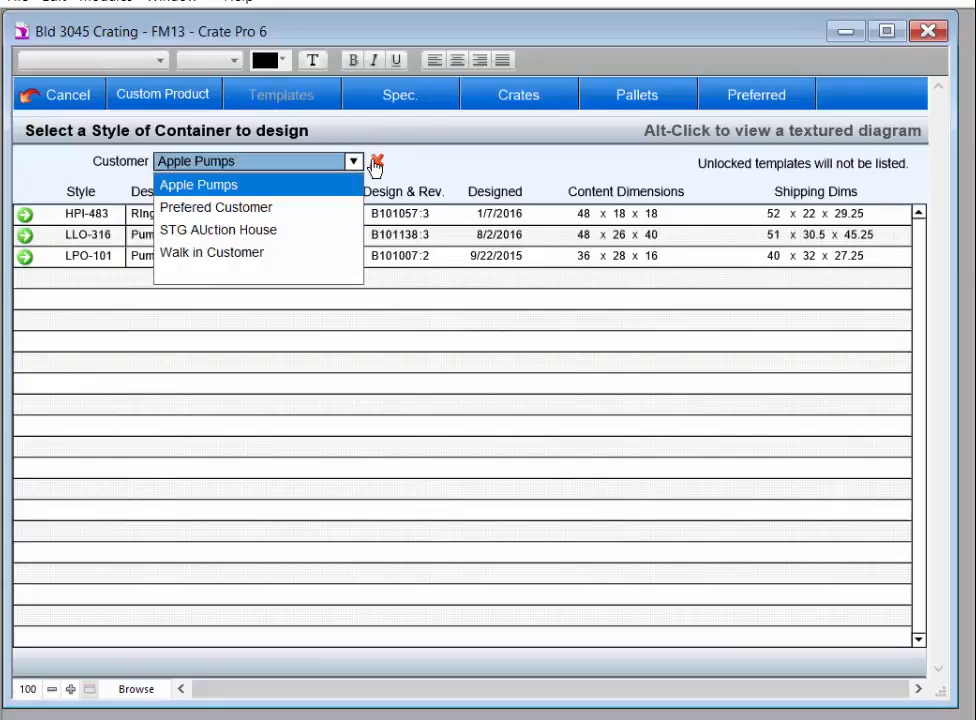
left_click(373, 164)
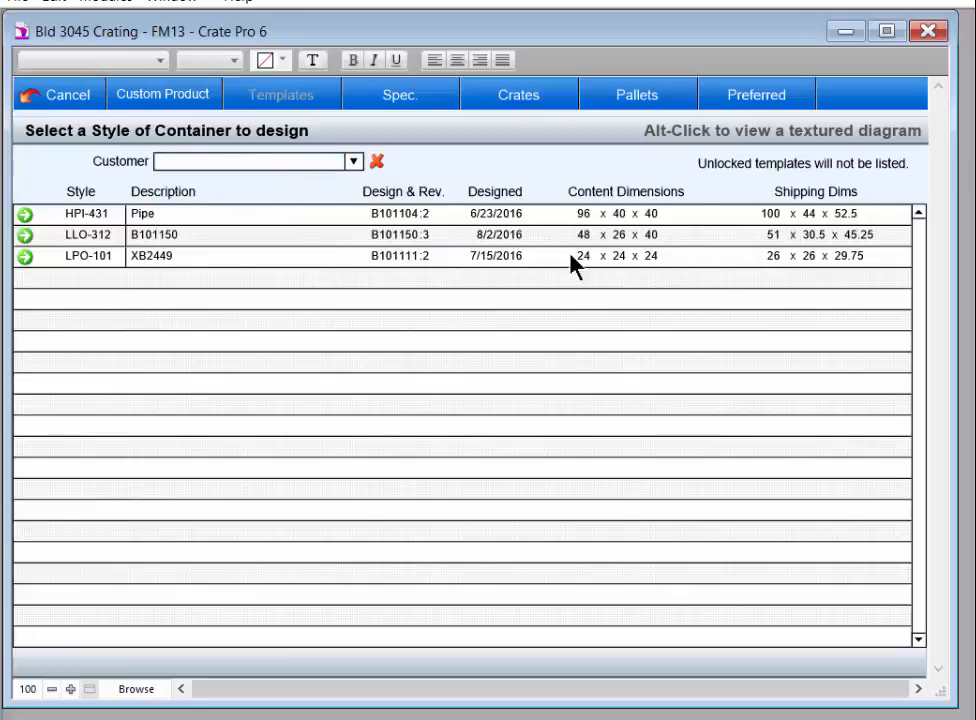
left_click(60, 96)
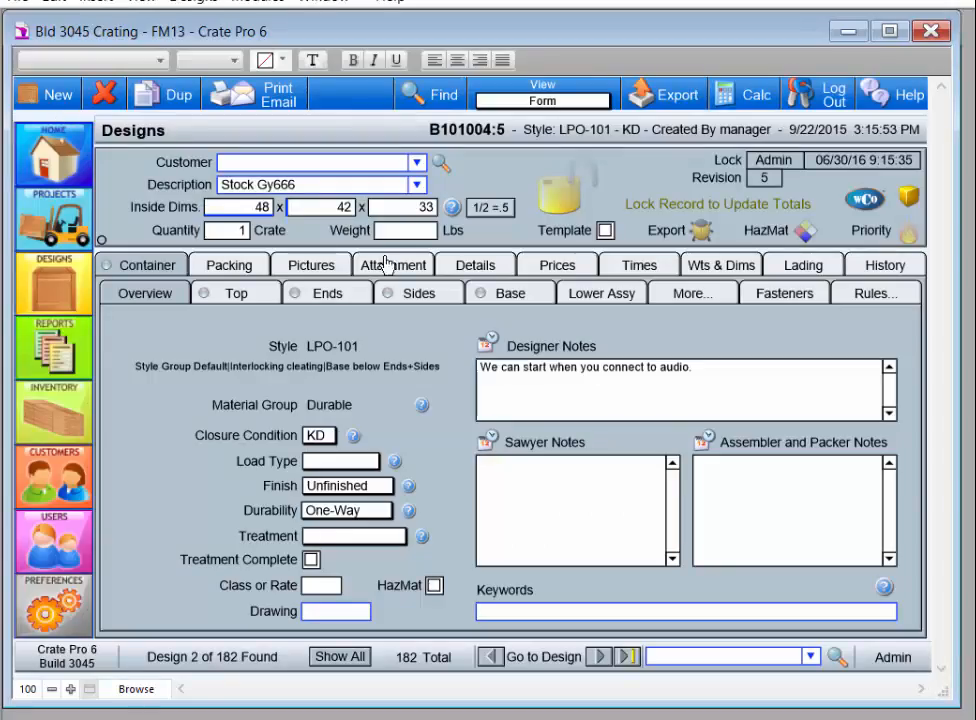
Start a new design from the preferred LPO-101 style and clear its customer.
left_click(50, 95)
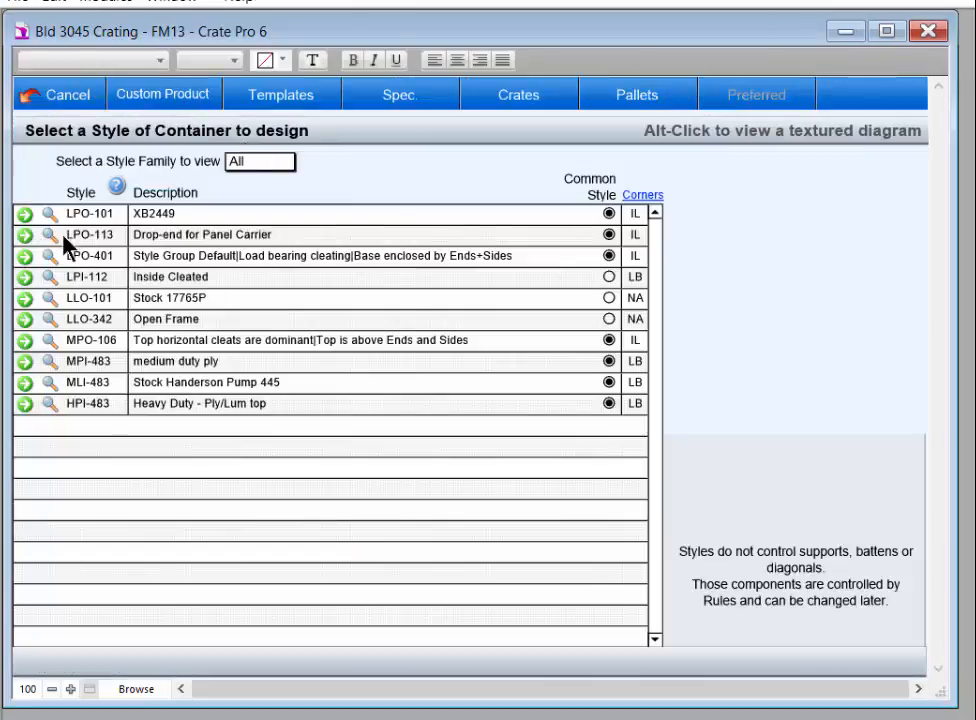
left_click(25, 214)
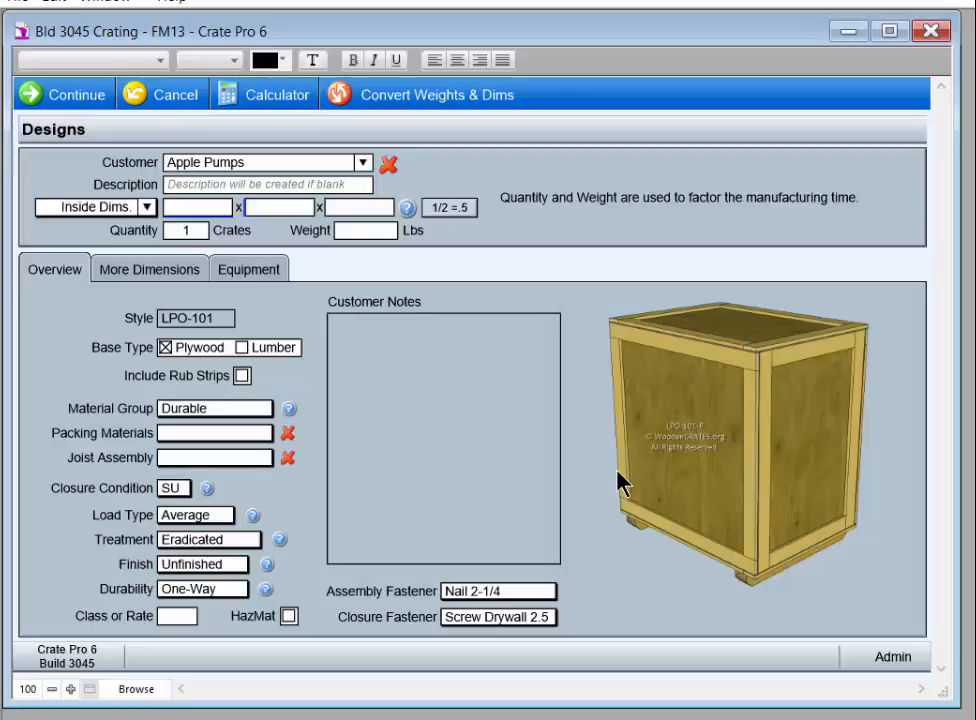
left_click(388, 165)
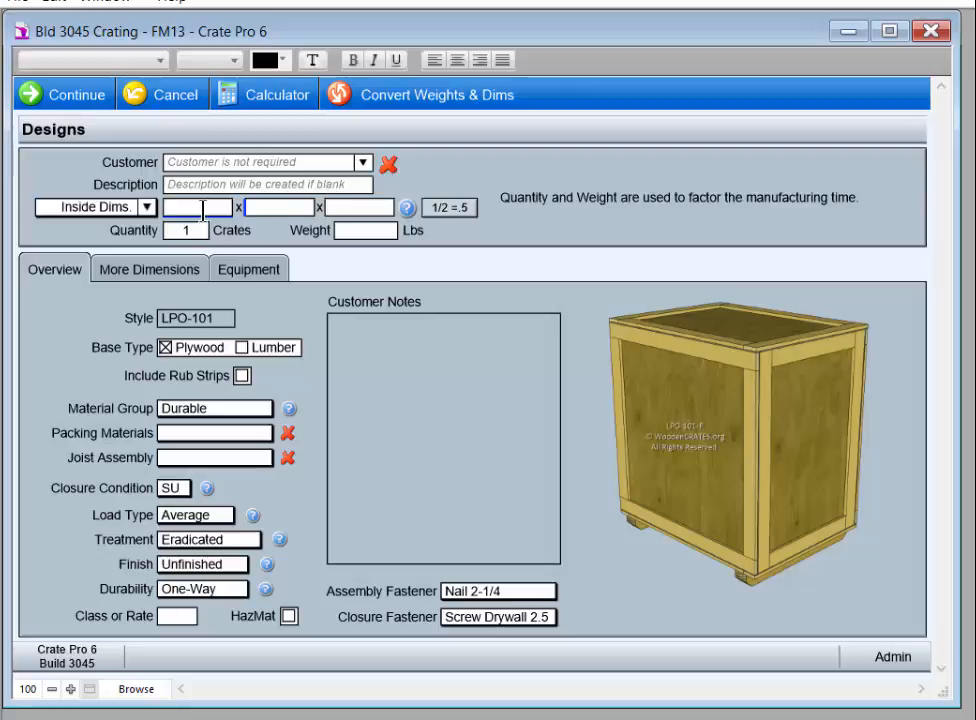
Enter 80 x 56 x 42 as the crate's dimensions, treated as Inside Dims.
type("80")
key("Tab")
type("56")
key("Tab")
type("42")
left_click(145, 210)
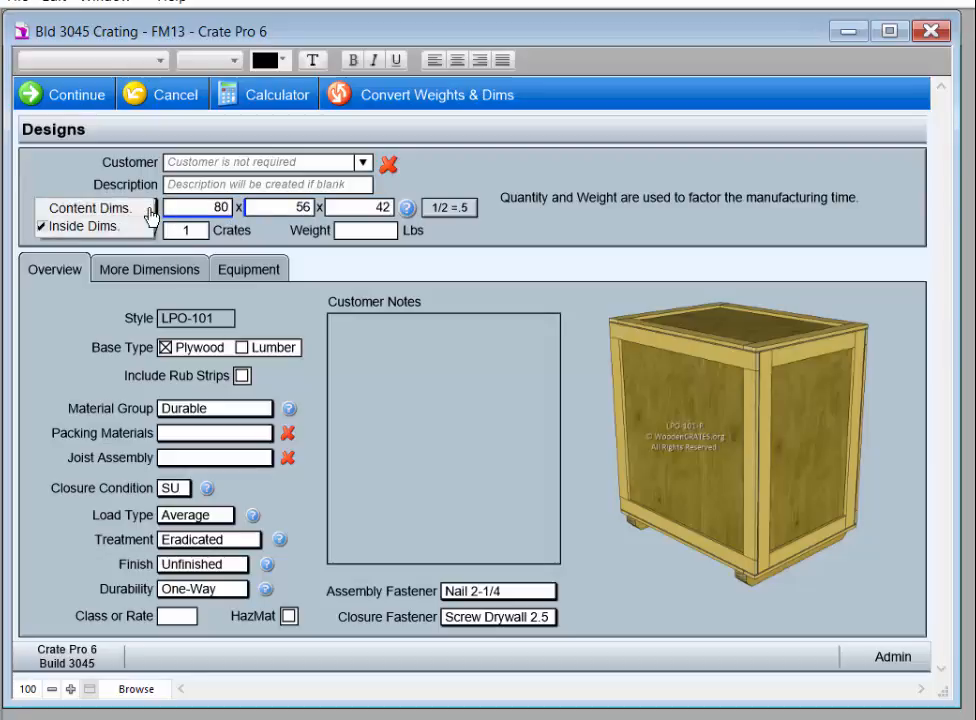
left_click(134, 226)
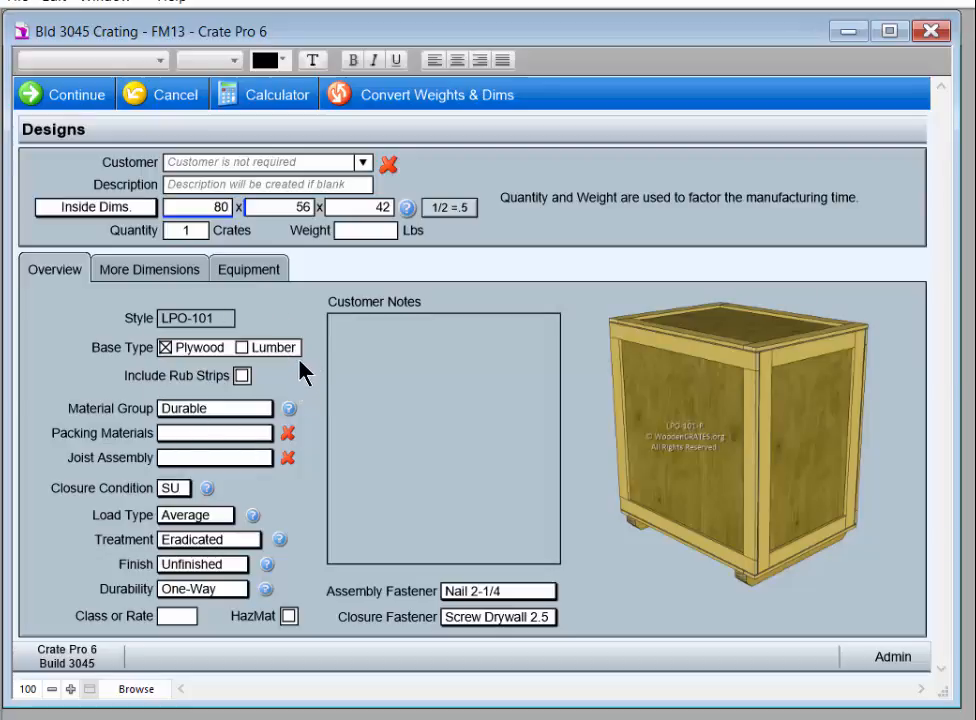
Set the base type to Lumber, include rub strips and keep Durable as the material group.
left_click(242, 346)
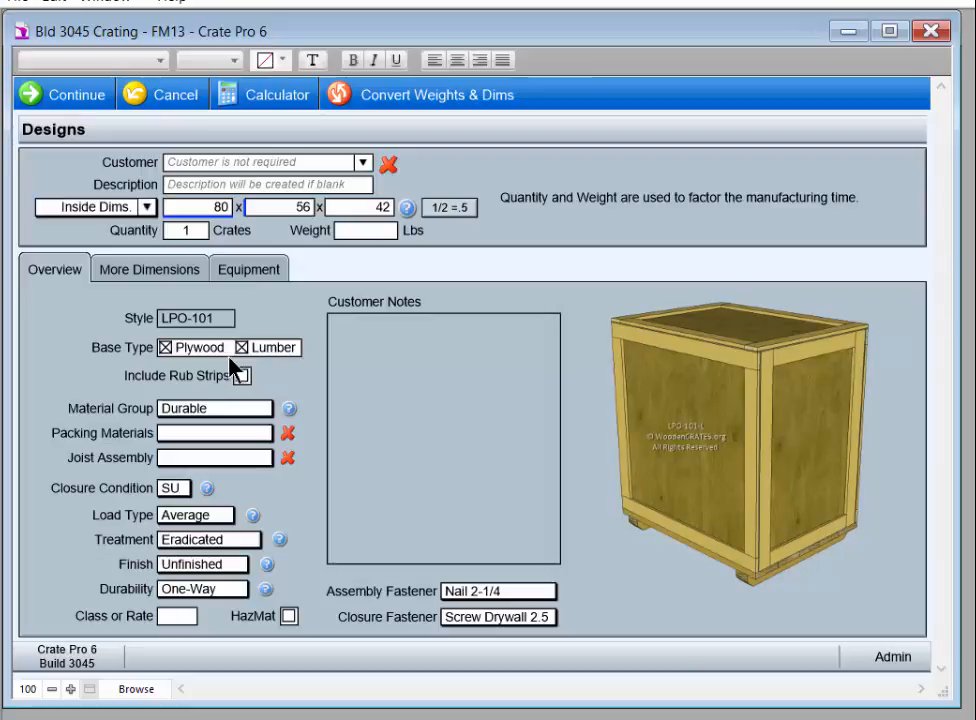
left_click(242, 376)
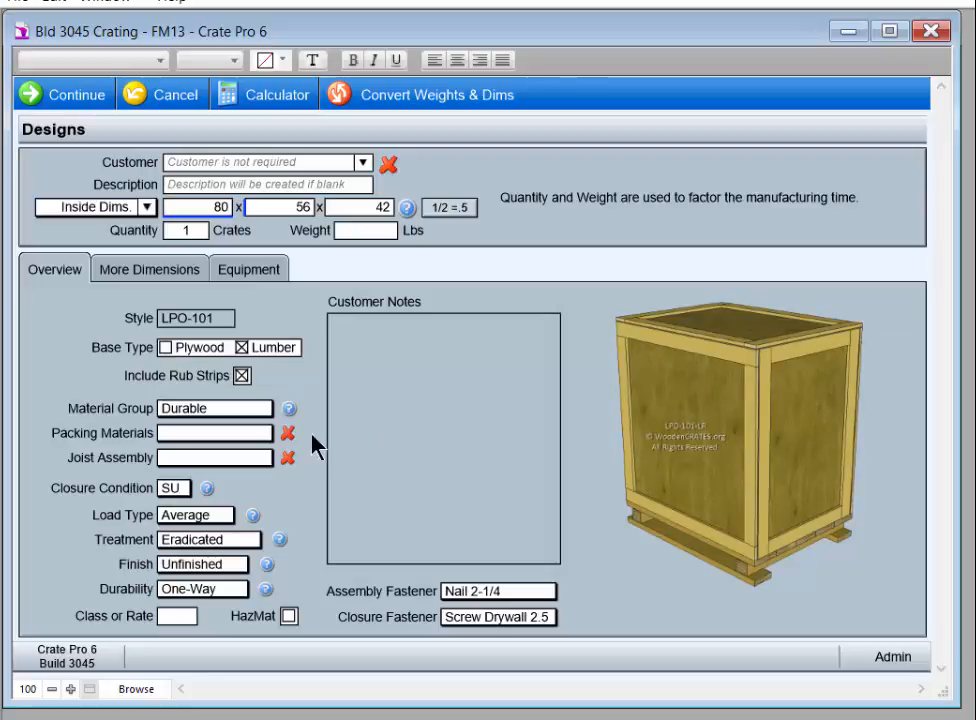
left_click(233, 420)
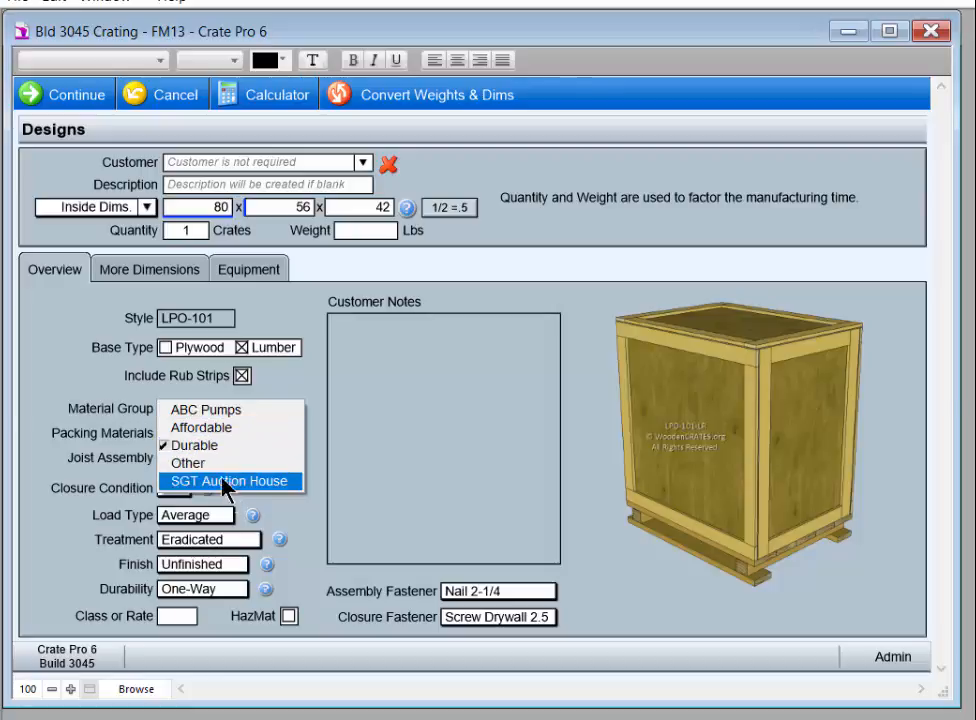
left_click(219, 455)
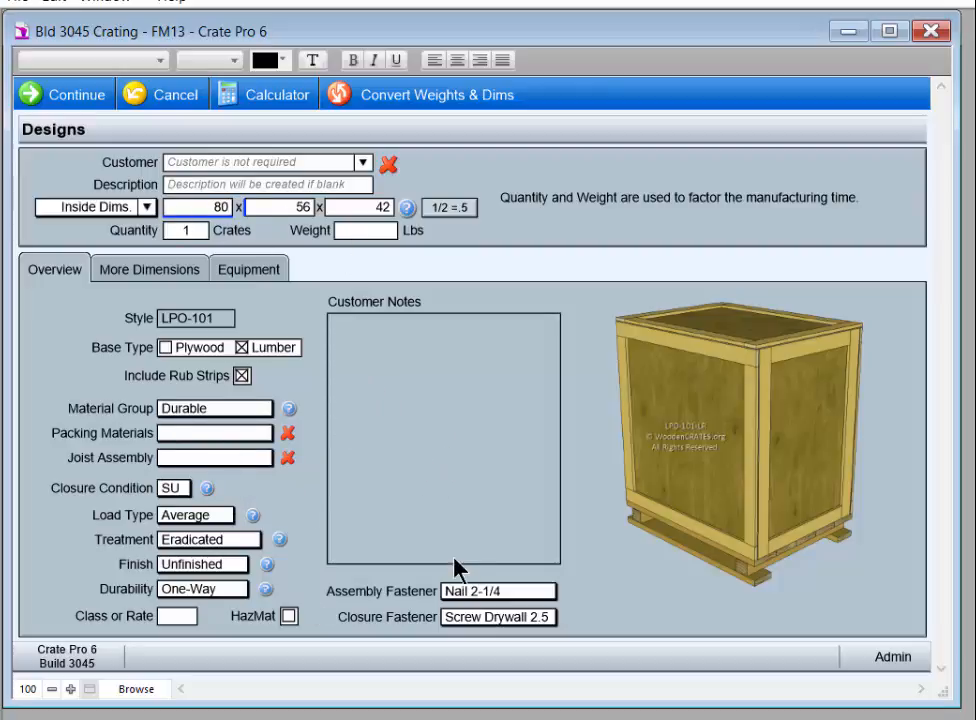
Check the content dimensions and clear area for packing materials, and generate the crate design.
left_click(160, 274)
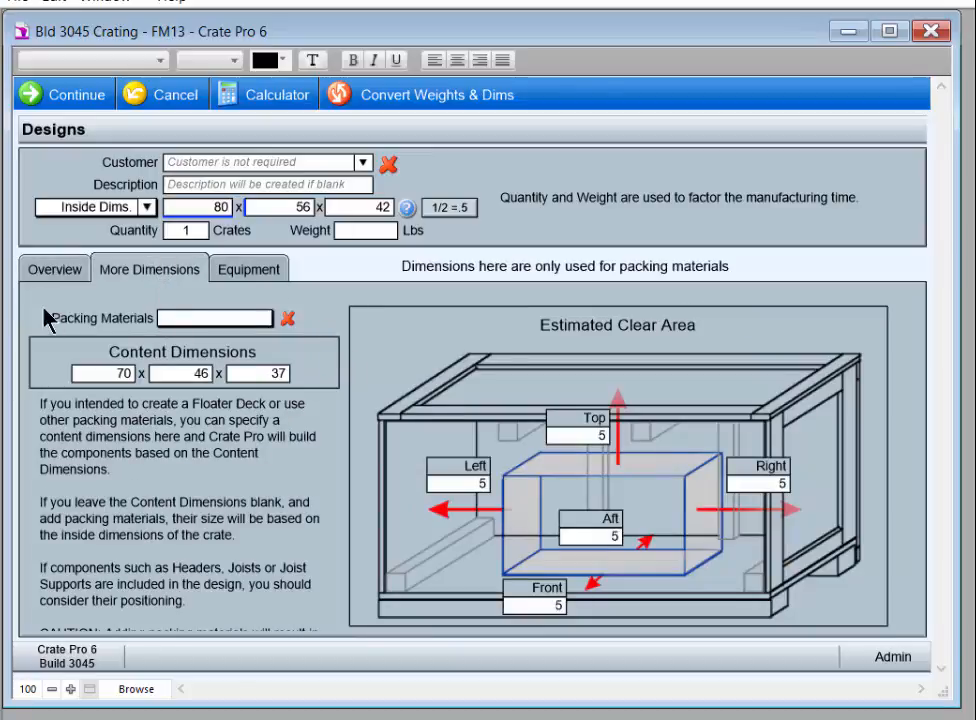
left_click(31, 270)
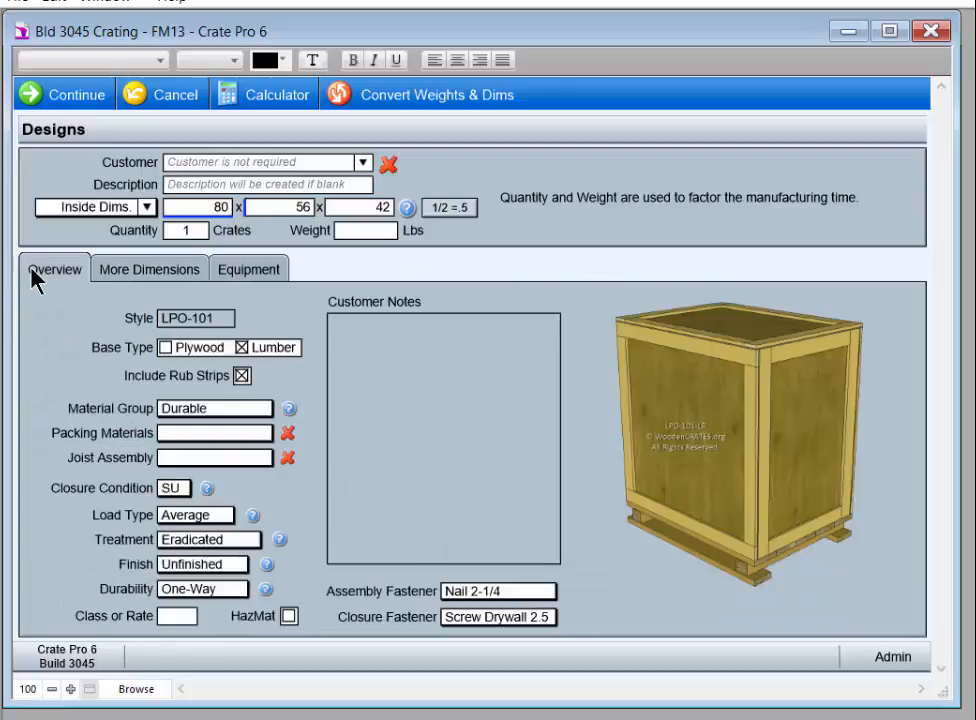
left_click(84, 97)
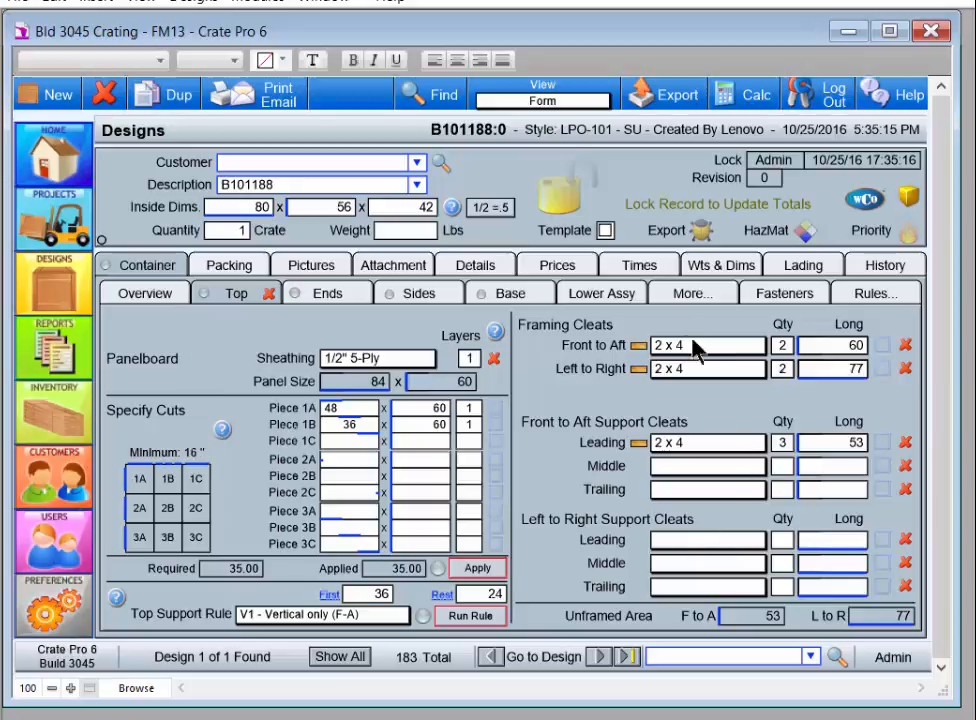
Examine the materials and cuts of the crate's ends, sides, base and lower assembly.
left_click(313, 298)
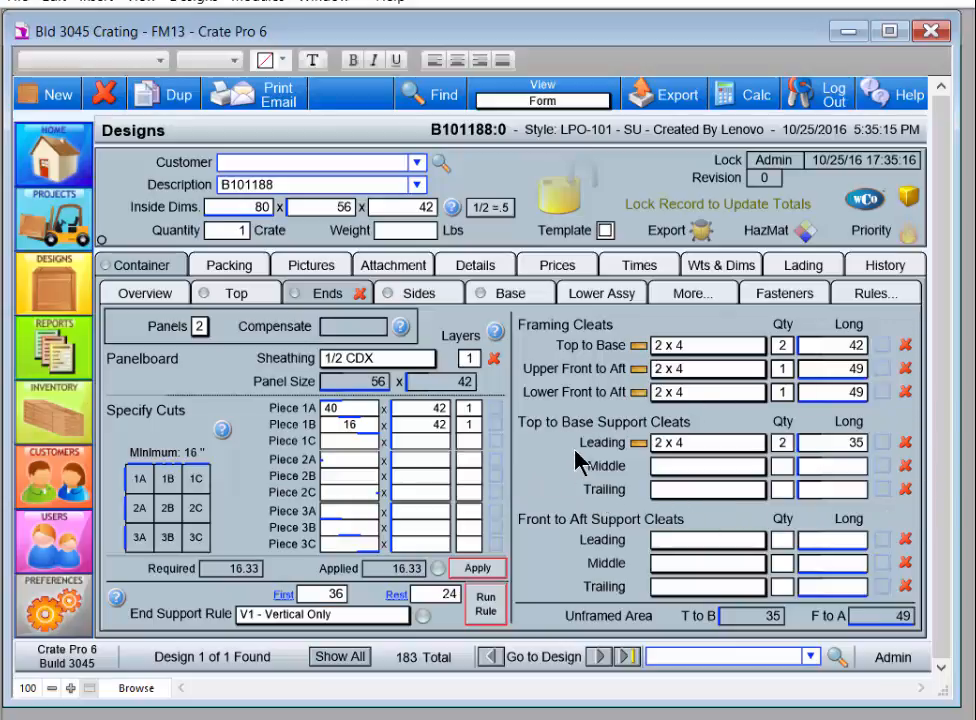
left_click(438, 300)
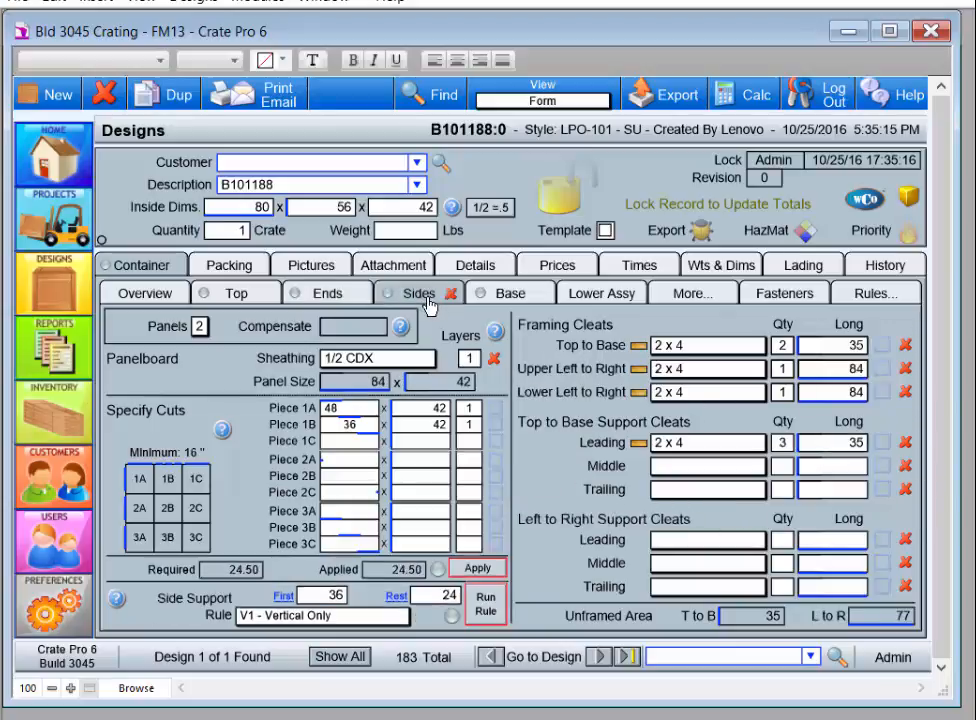
left_click(528, 300)
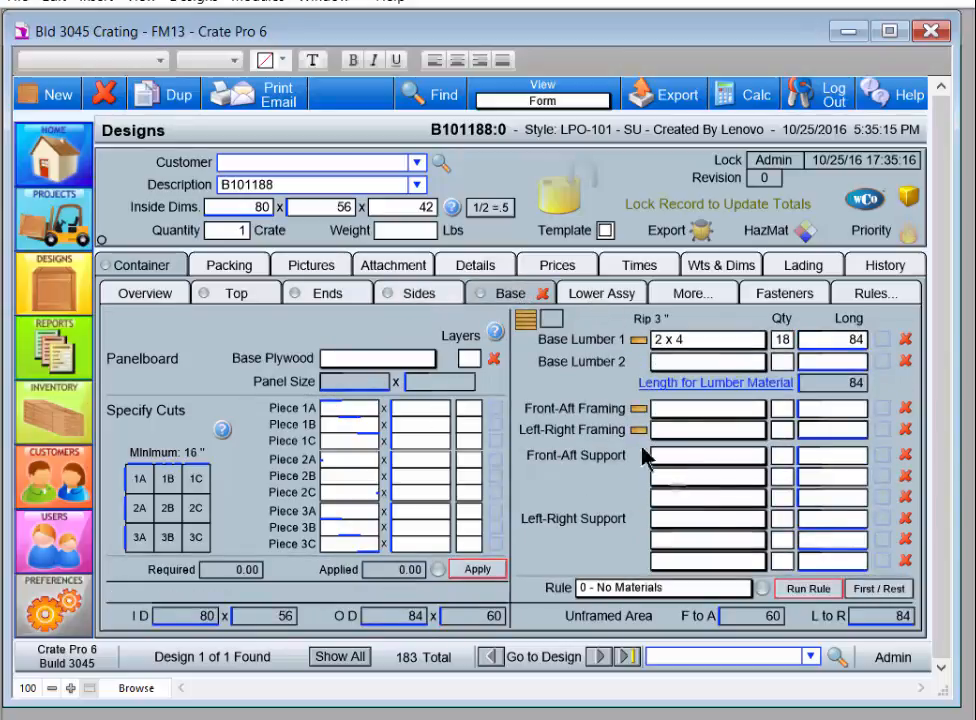
left_click(574, 297)
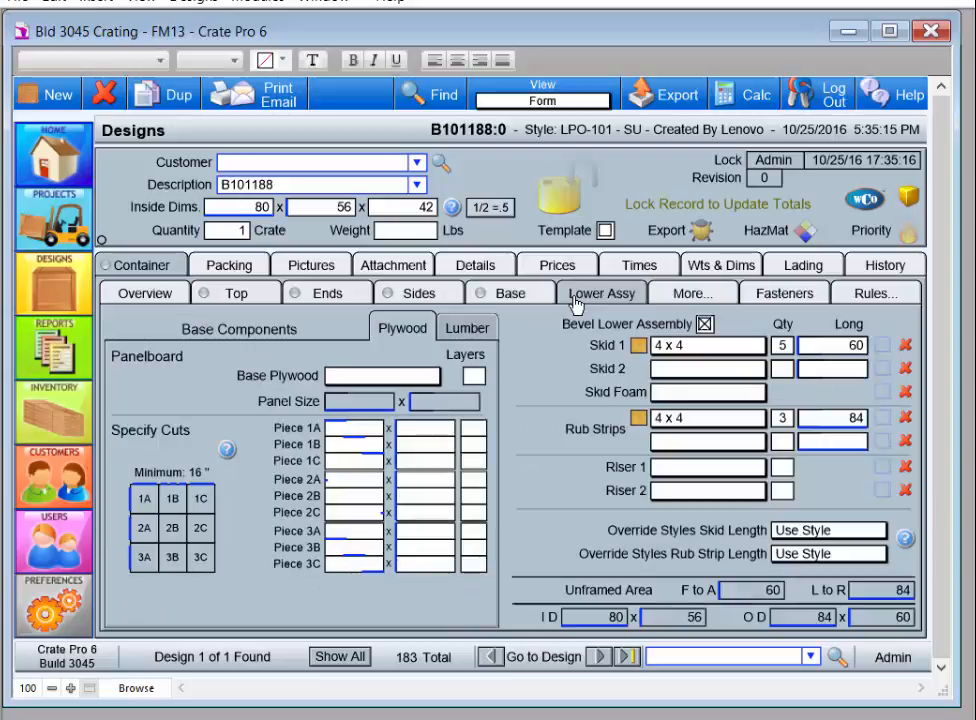
Set the design's cleat fastener to Staple 1-1/8 Clch.
left_click(778, 298)
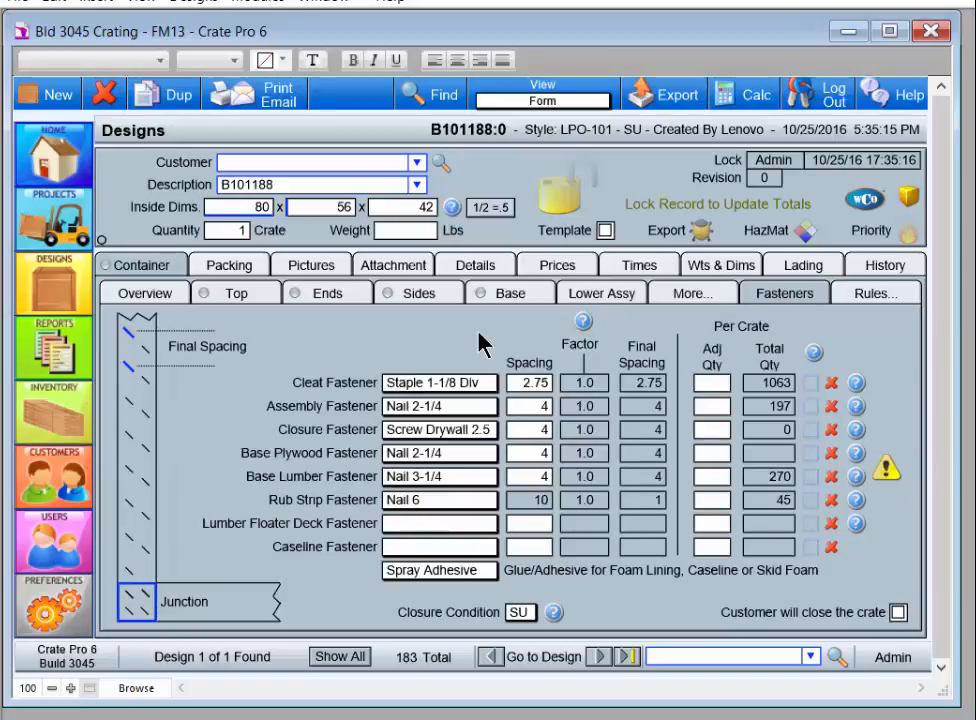
left_click(468, 393)
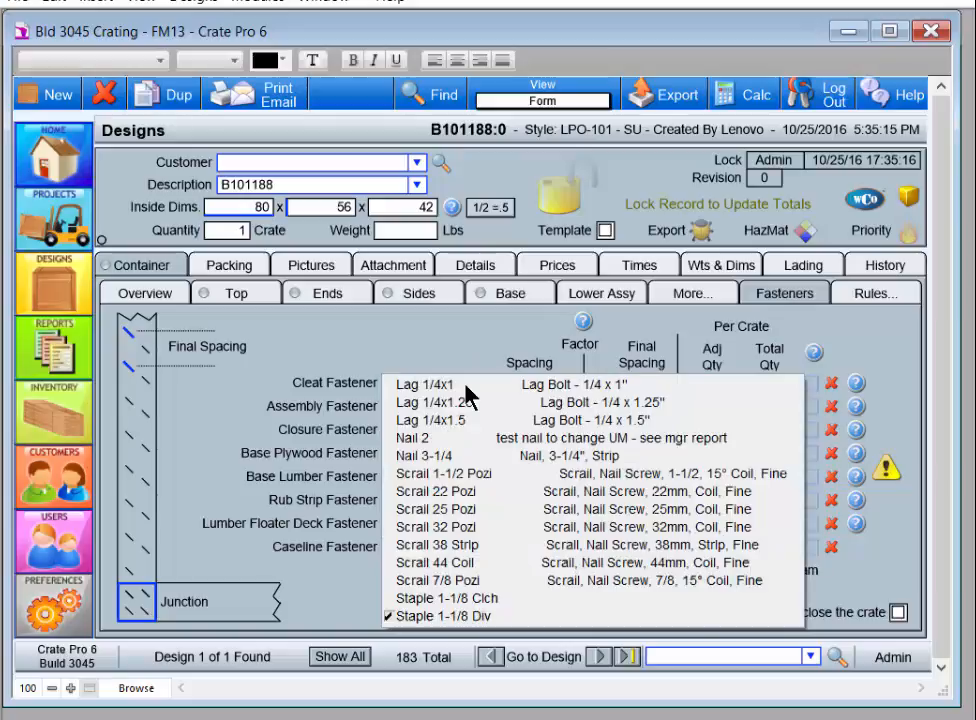
left_click(456, 598)
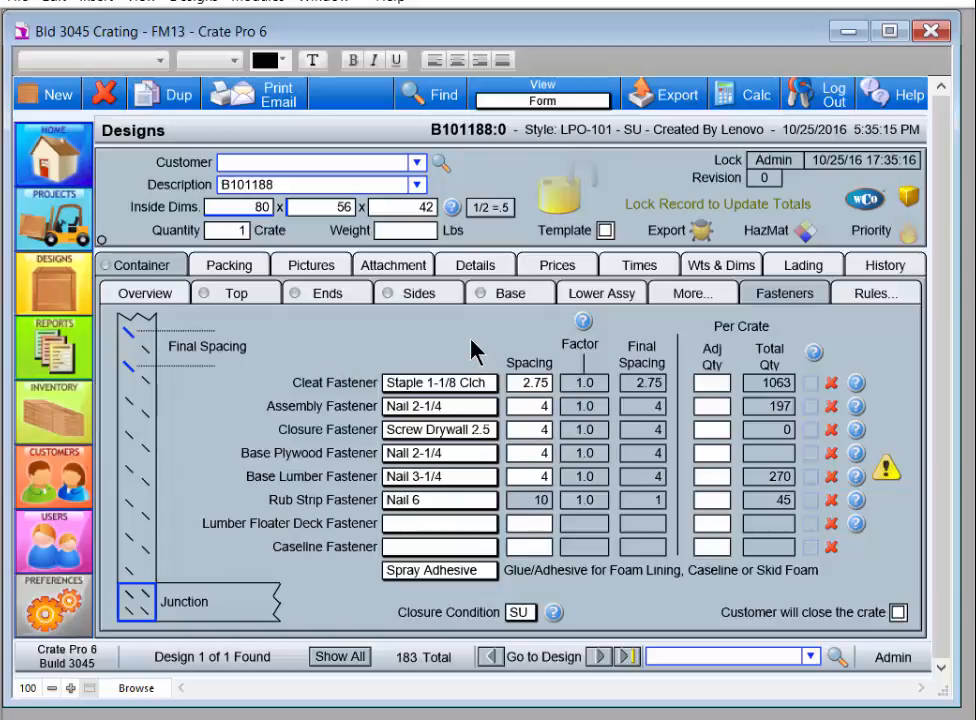
Review the design's labor times and prices, and override the price for each crate with 850.00.
left_click(612, 266)
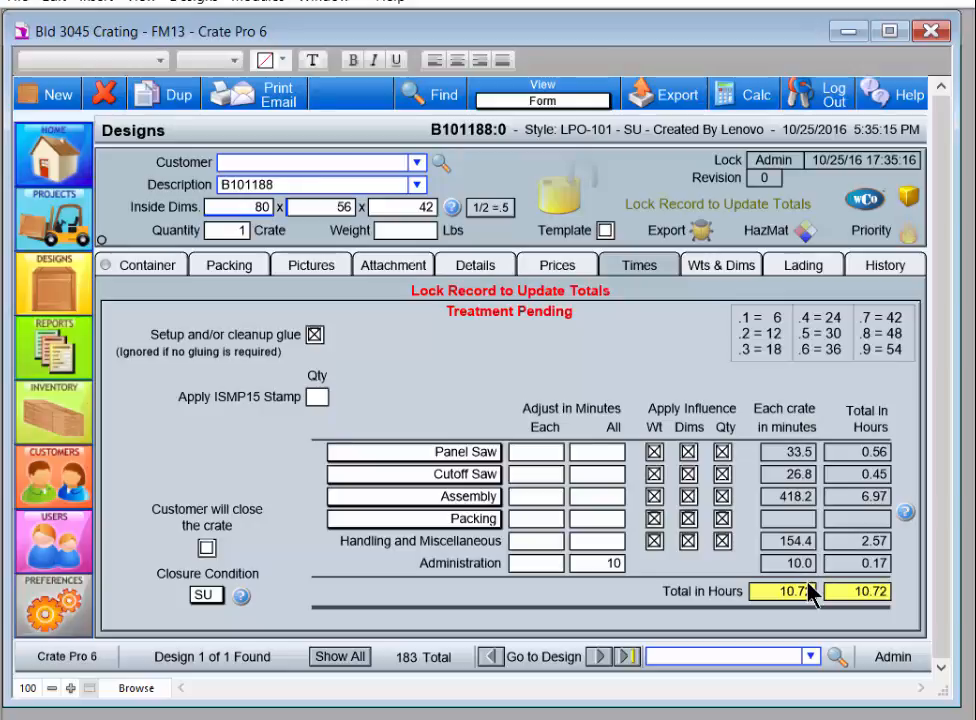
left_click(557, 265)
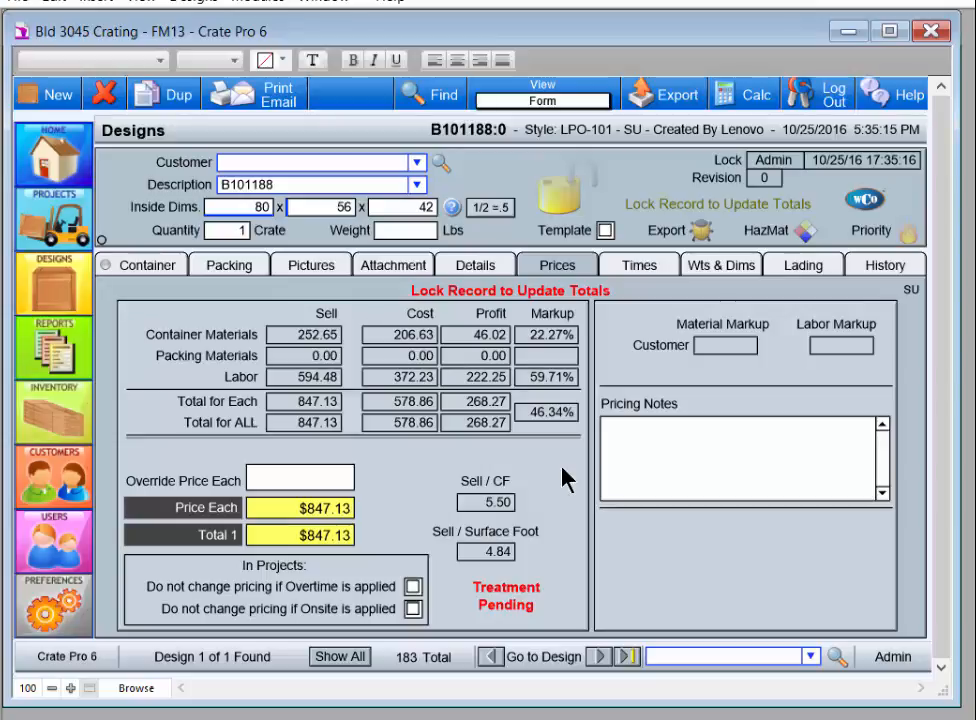
left_click(329, 482)
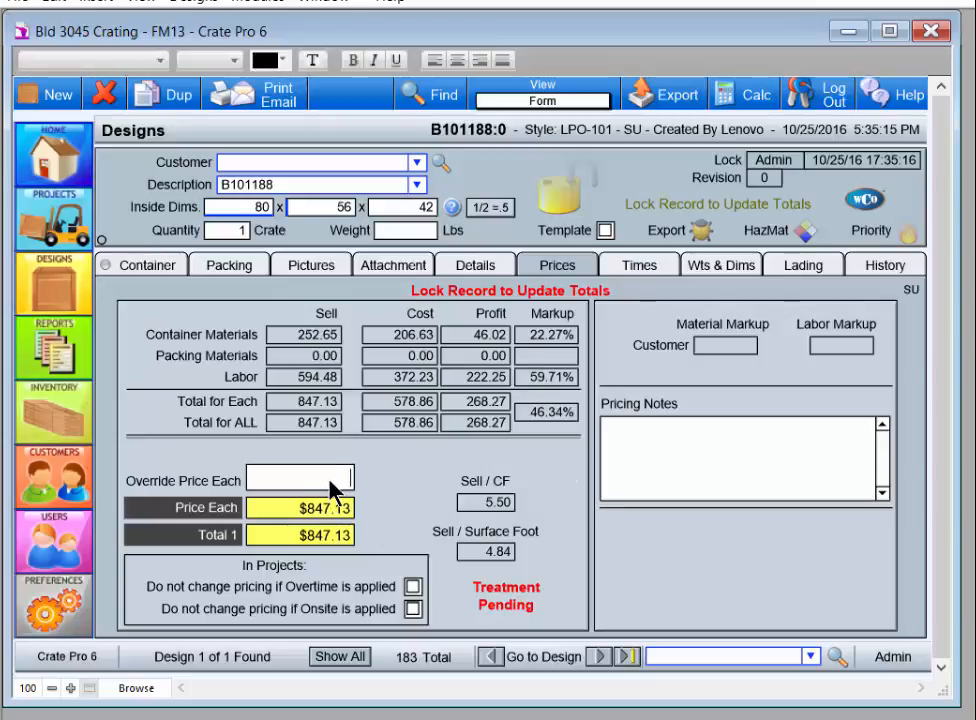
type("850.00")
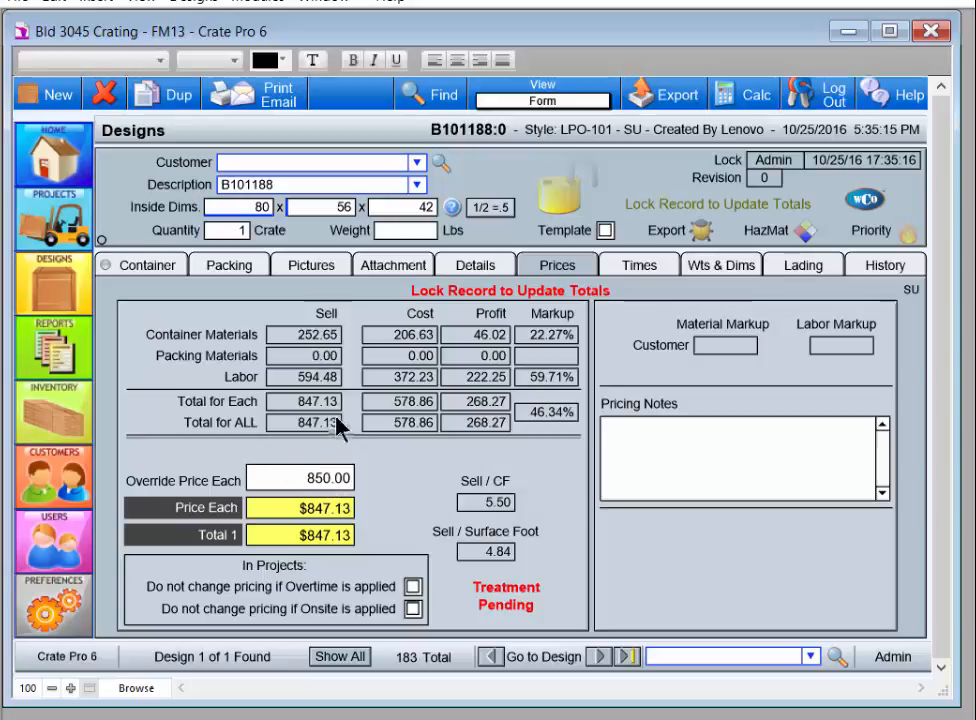
left_click(398, 465)
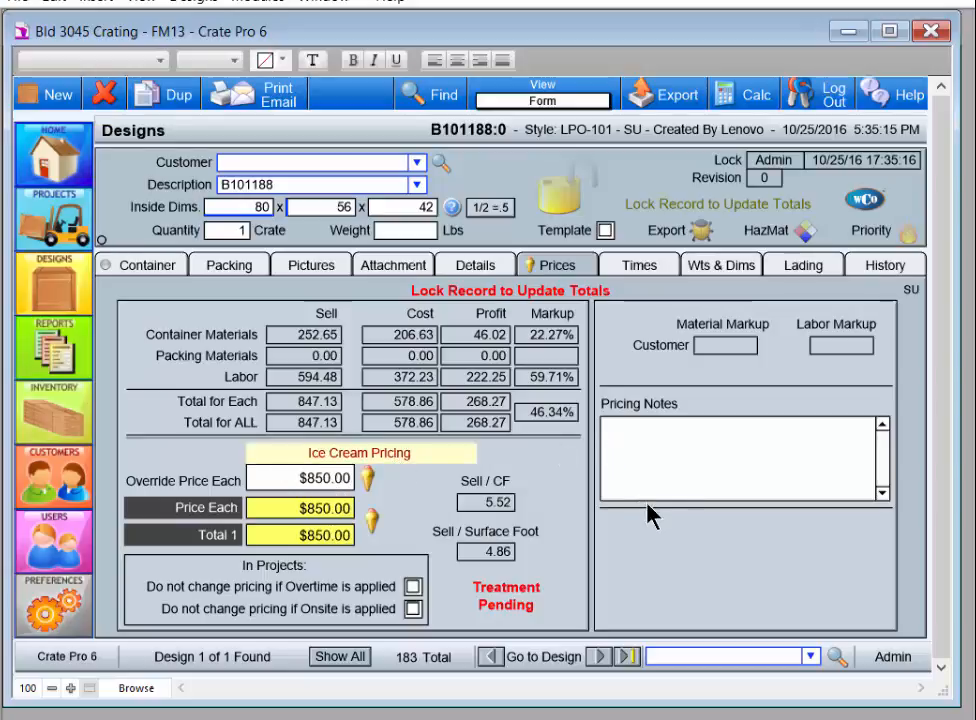
Clear the override price for each crate.
left_click(330, 479)
key("BackSpace")
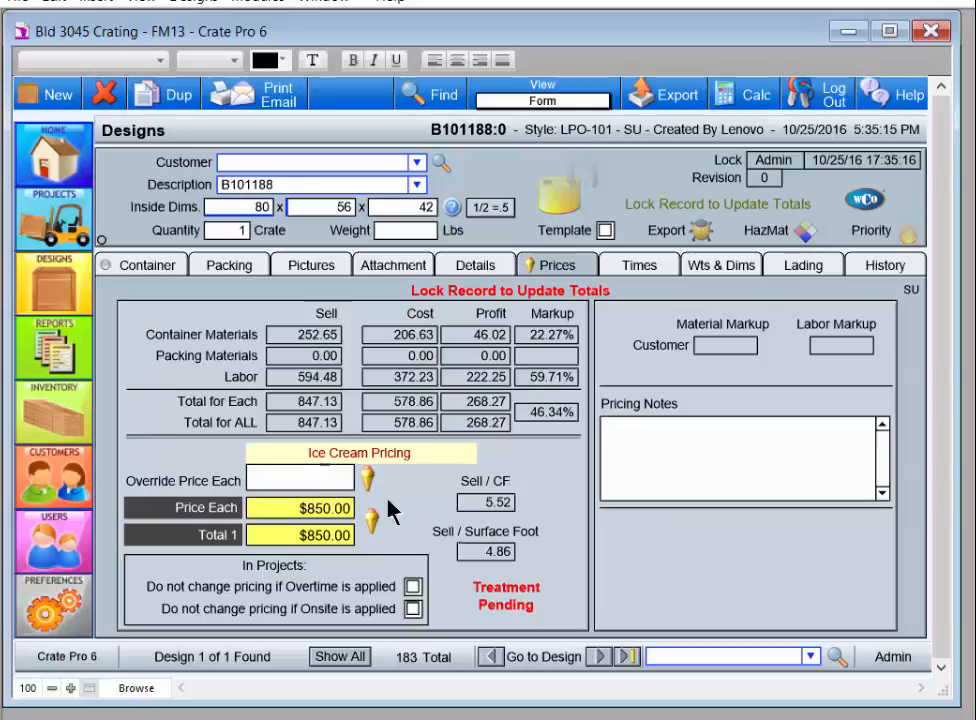
left_click(547, 480)
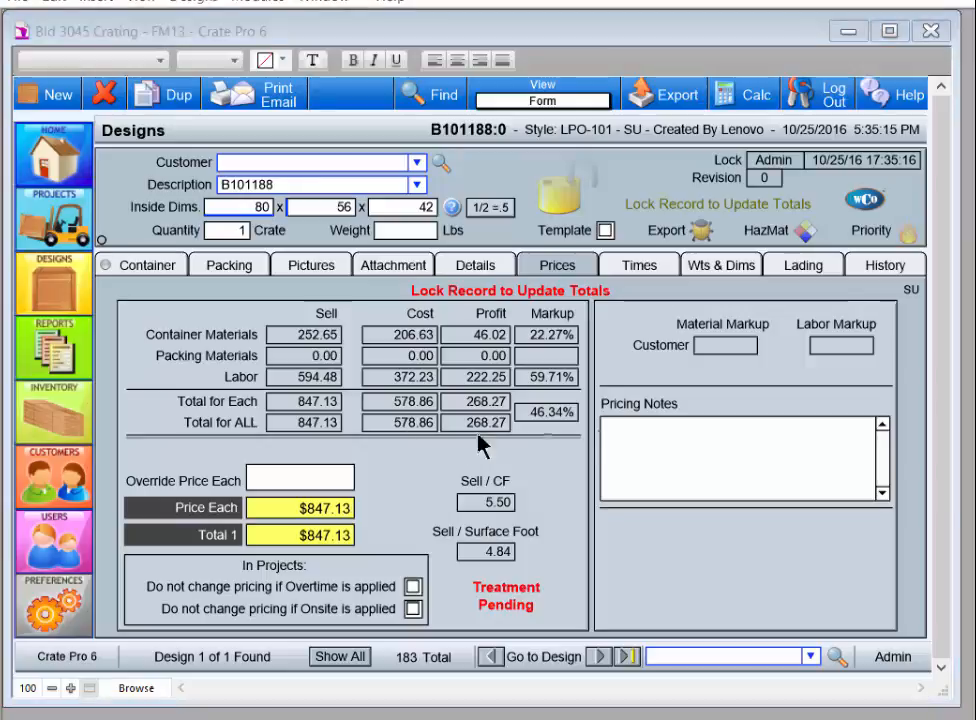
Set the sheathing of the crate's ends to 3/16 CDX.
left_click(148, 265)
left_click(322, 293)
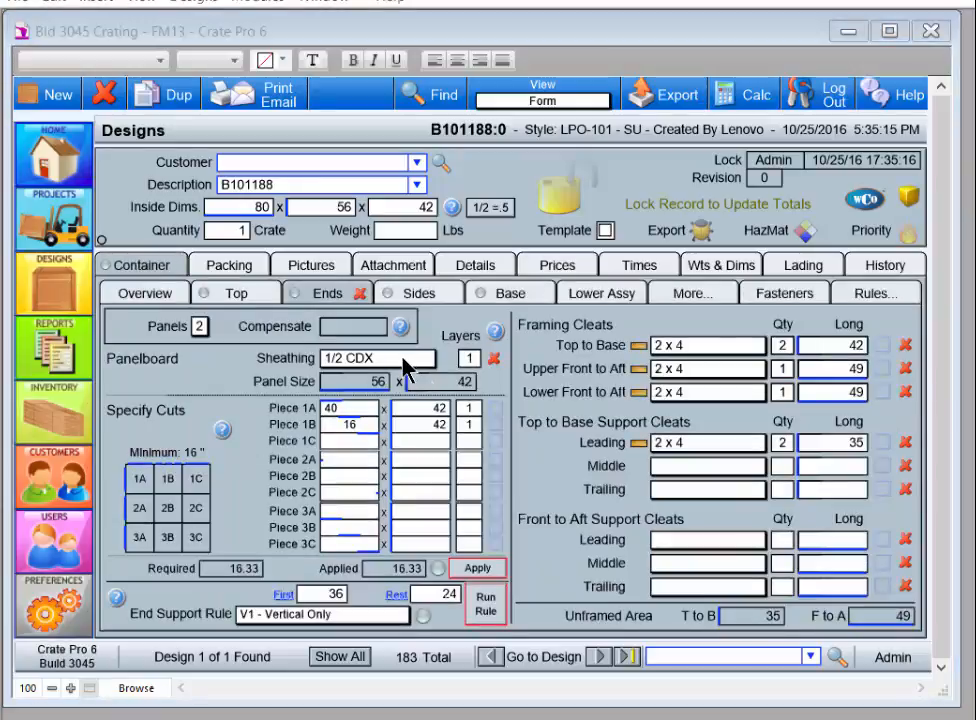
left_click(404, 359)
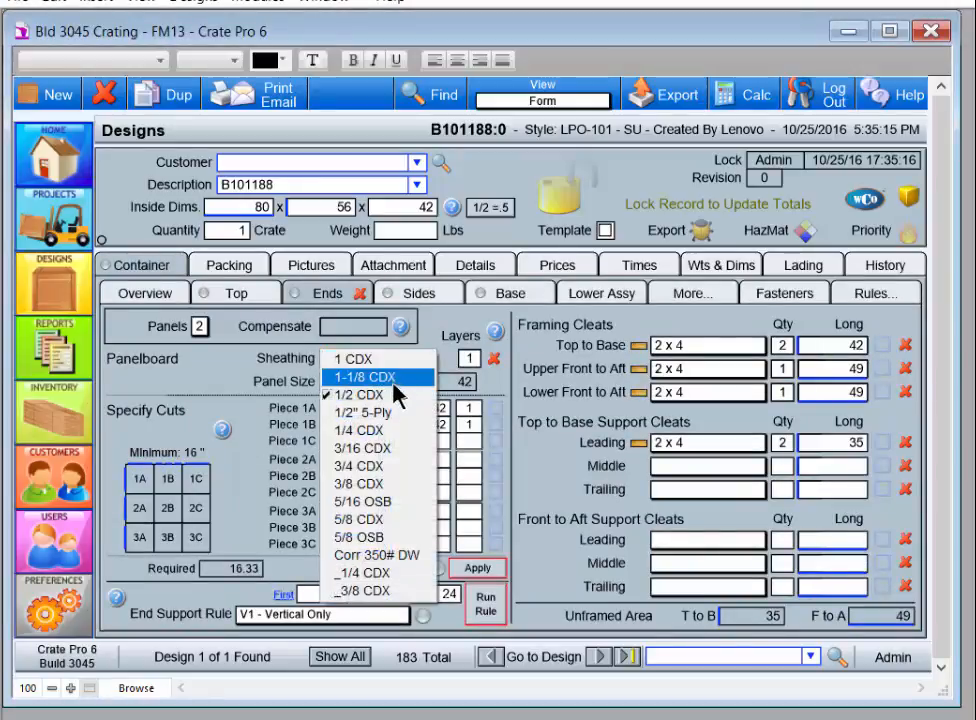
left_click(372, 449)
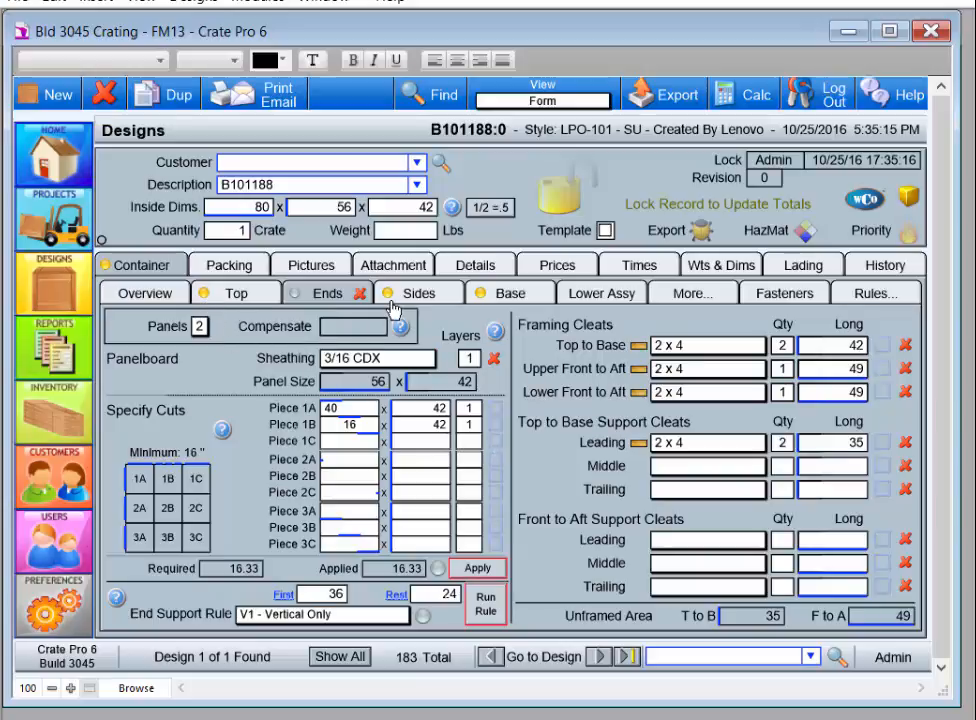
Run all cleating rules for the design, and run the base's own rule separately.
mouse_move(480, 299)
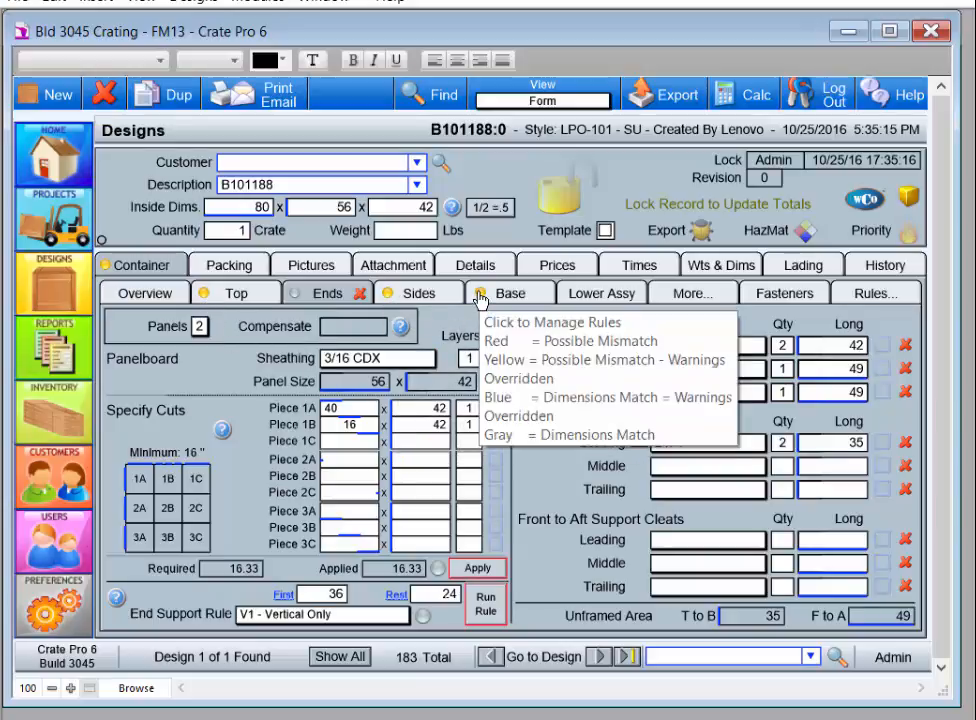
left_click(480, 299)
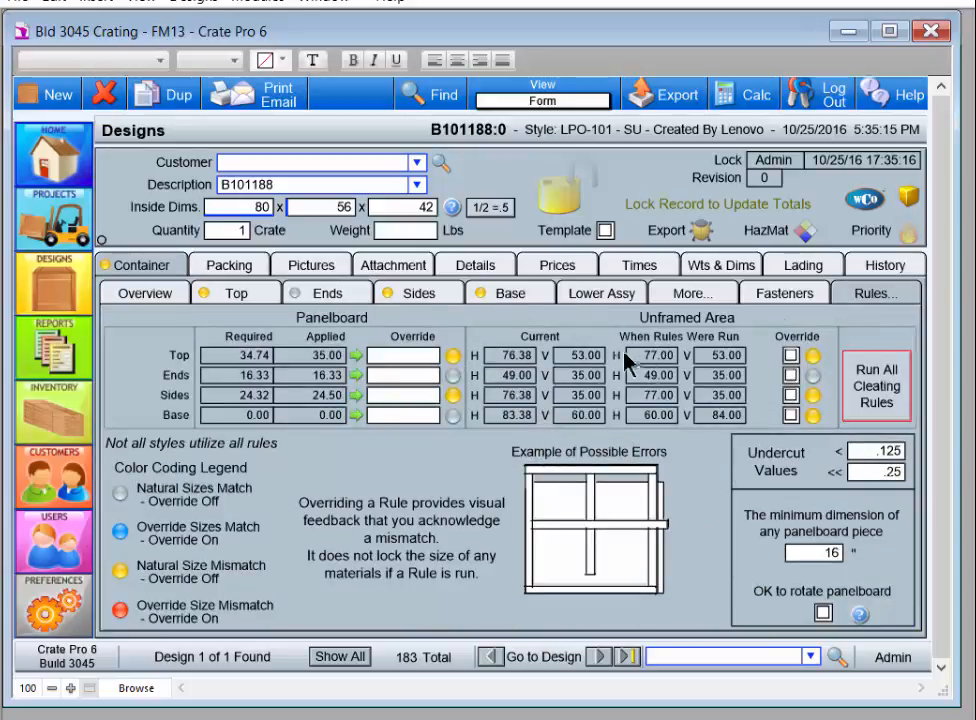
left_click(873, 386)
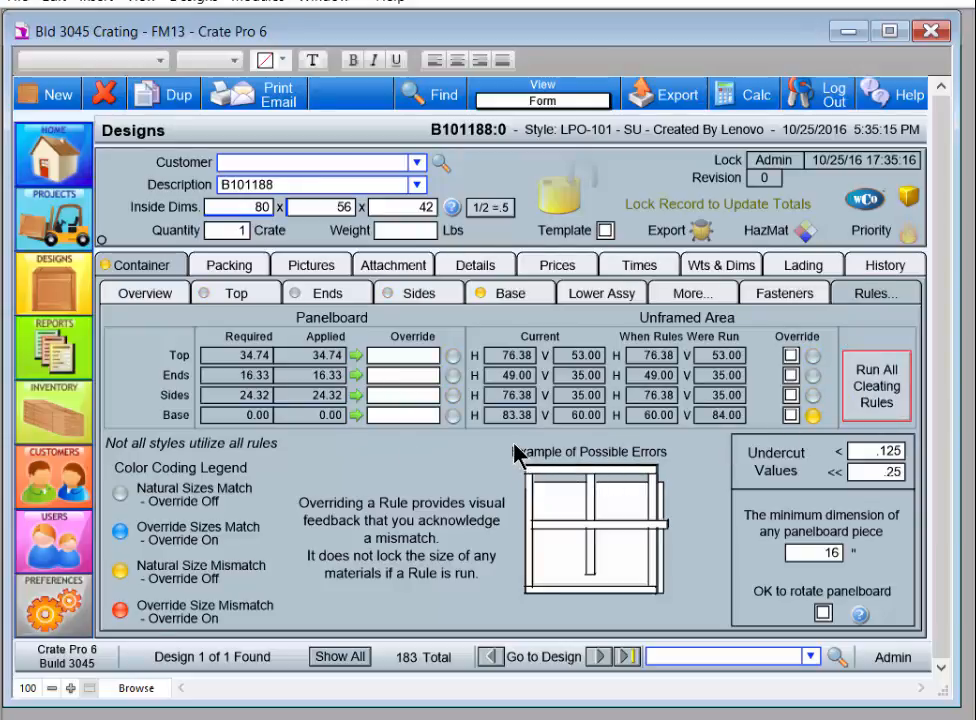
left_click(499, 296)
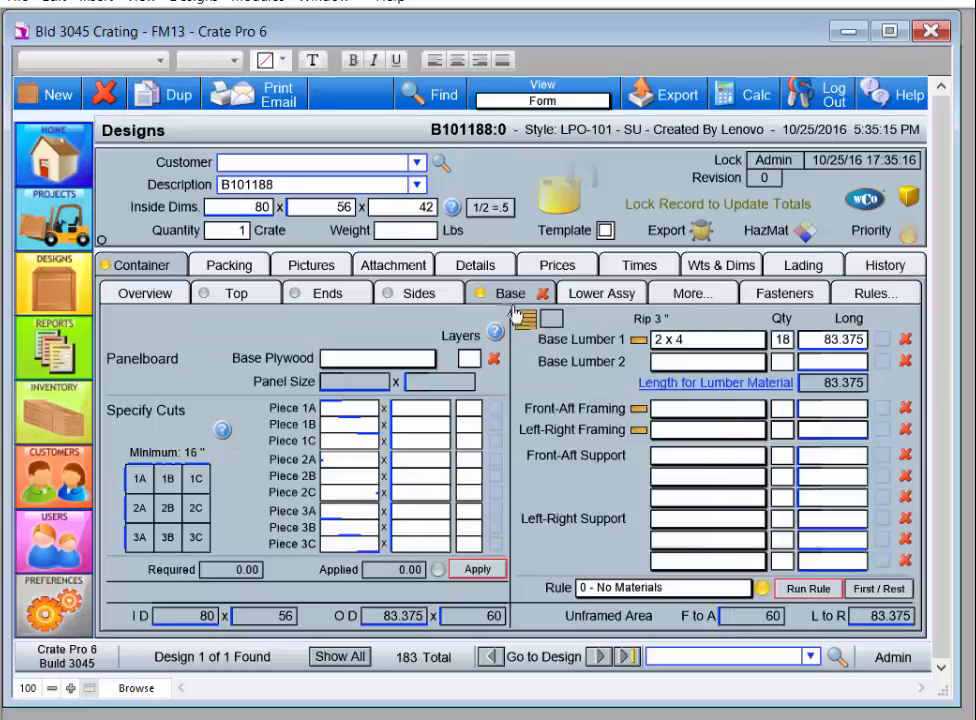
left_click(805, 588)
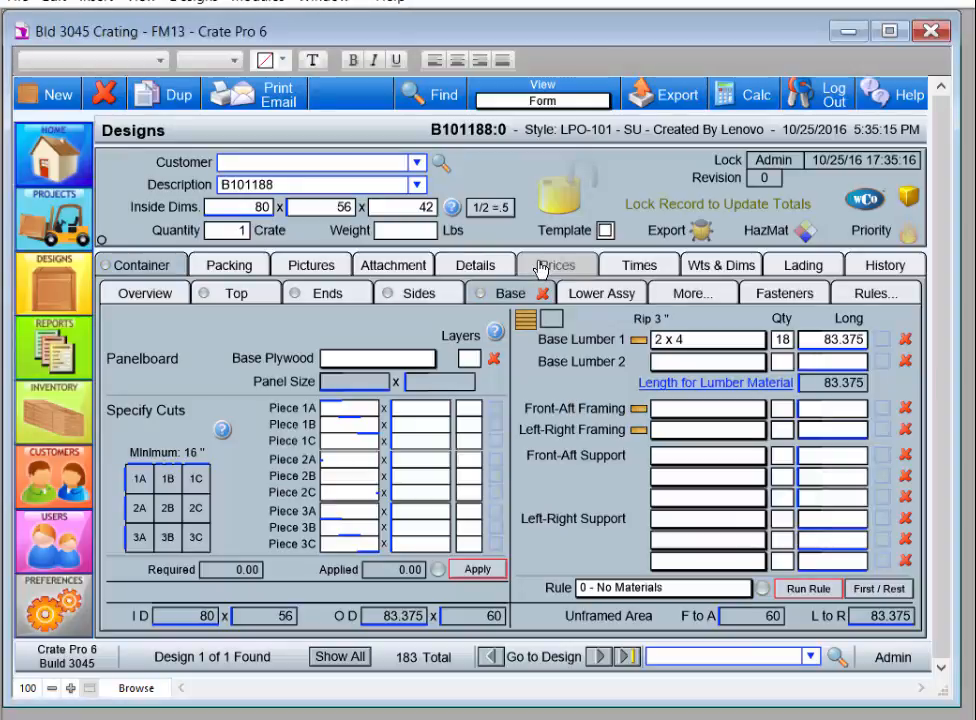
Review the design's prices and labor times, and lock the record to update its totals.
left_click(541, 268)
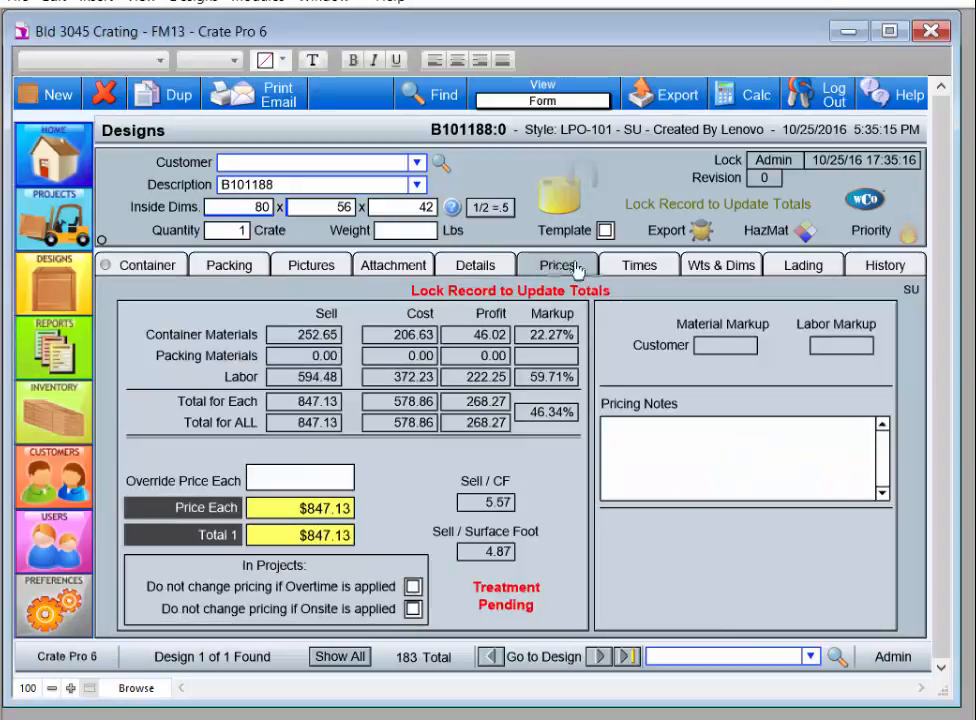
left_click(632, 268)
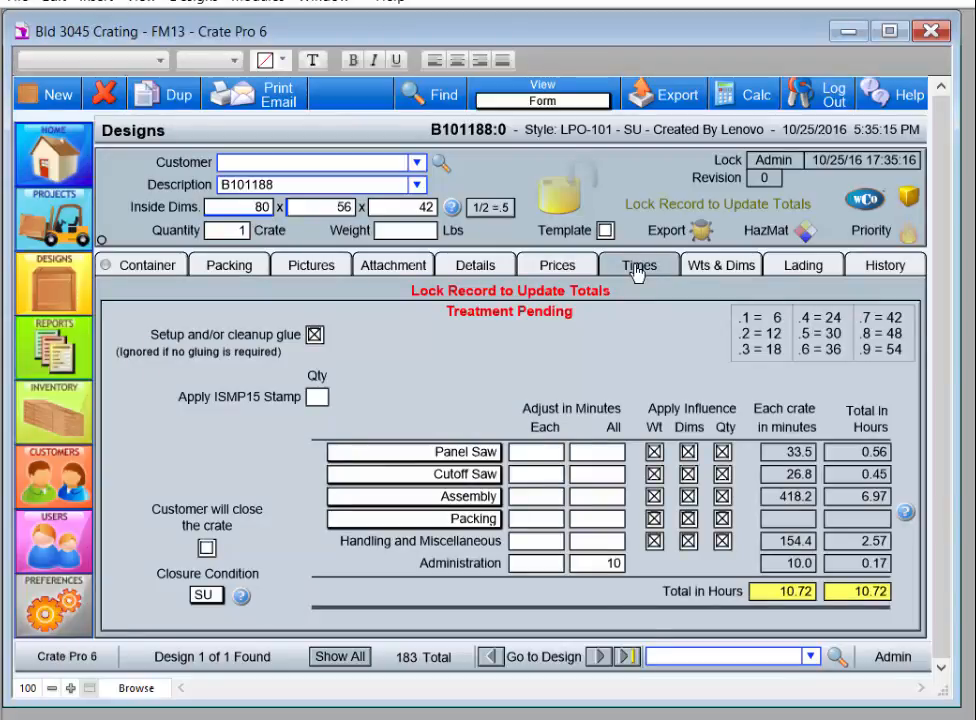
left_click(149, 273)
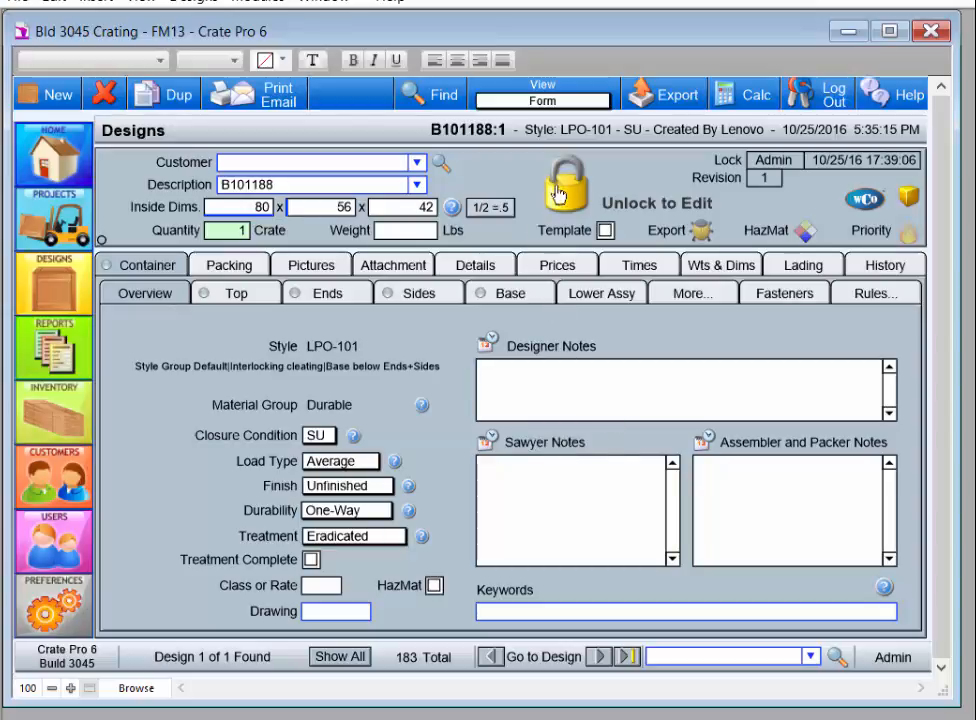
left_click(566, 203)
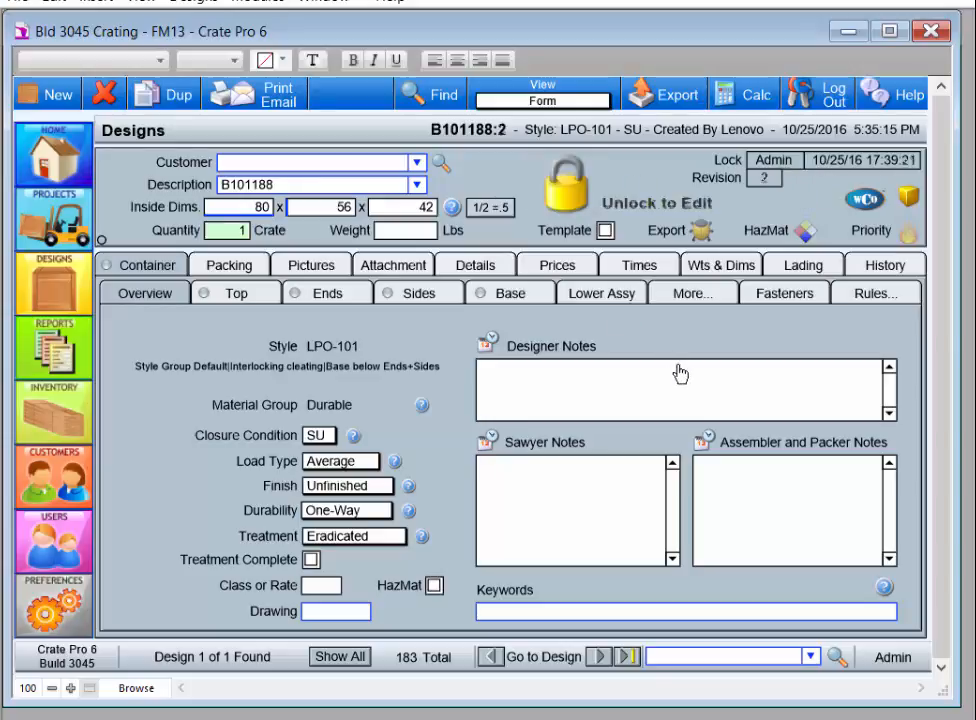
Review the design's history of lock and unlock actions and its print and email output options.
left_click(864, 268)
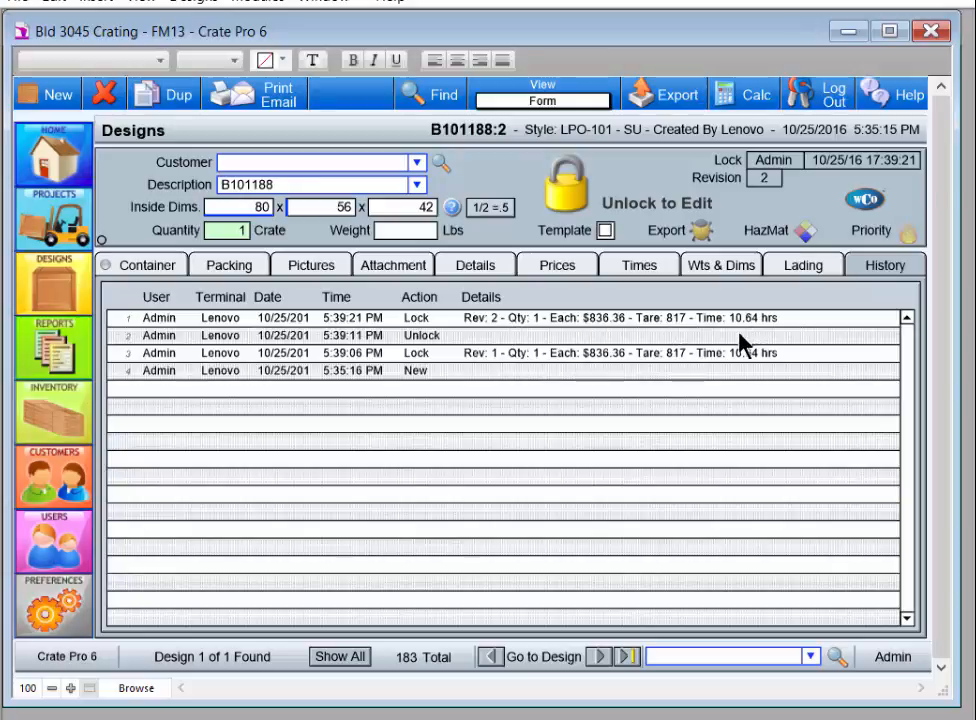
left_click(143, 266)
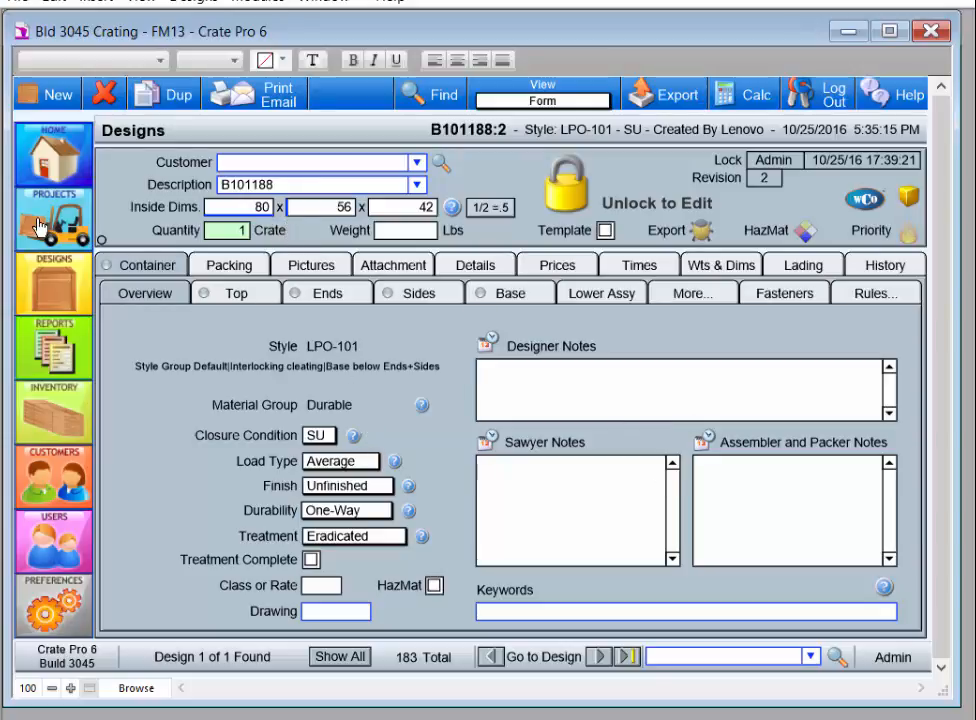
left_click(258, 100)
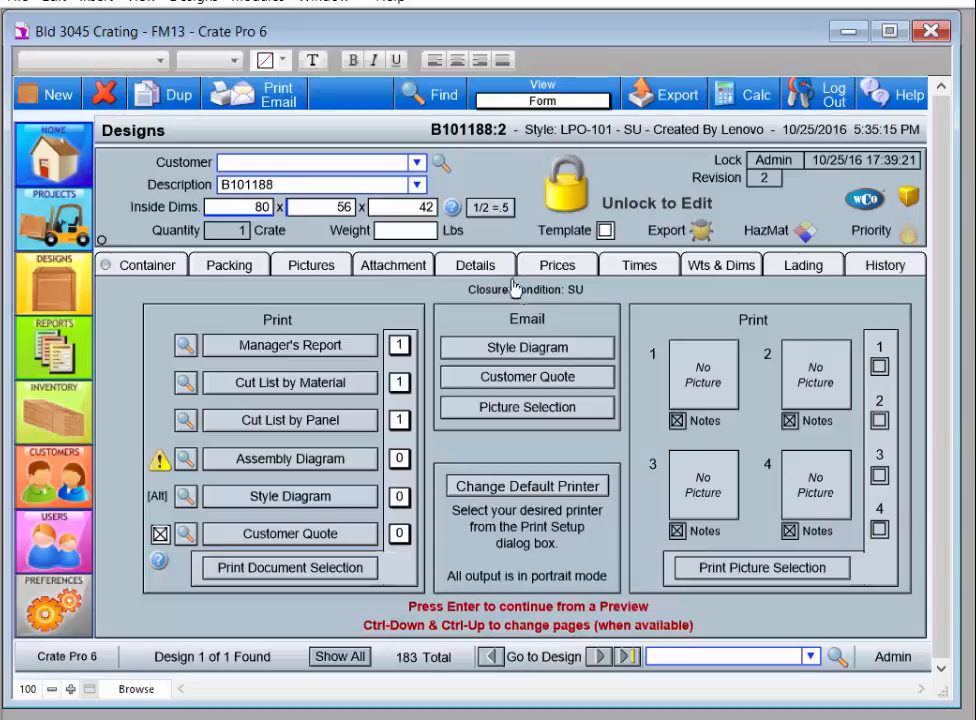
Browse the inventory's plywood, lumber, padding, wrapping, hardware, fastener and service items with their costs and details.
left_click(60, 412)
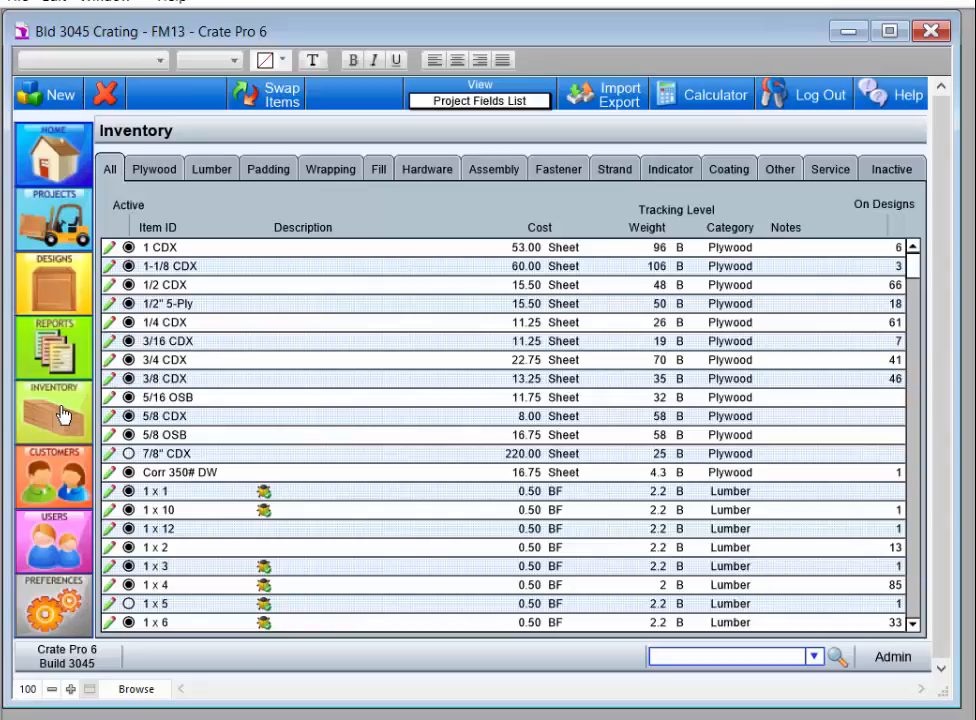
left_click(152, 172)
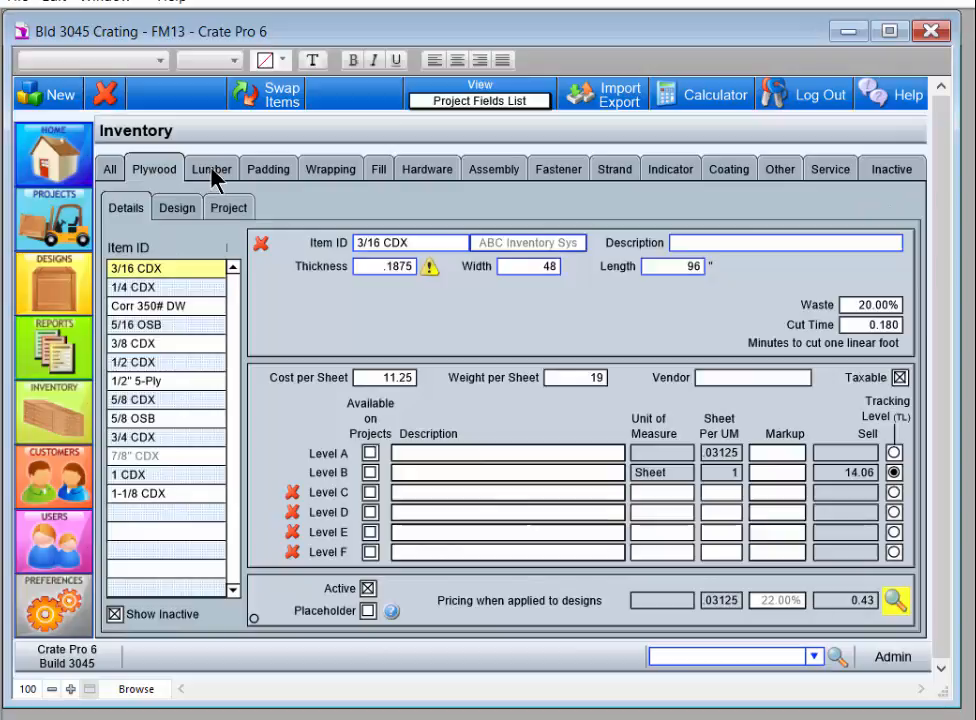
left_click(213, 174)
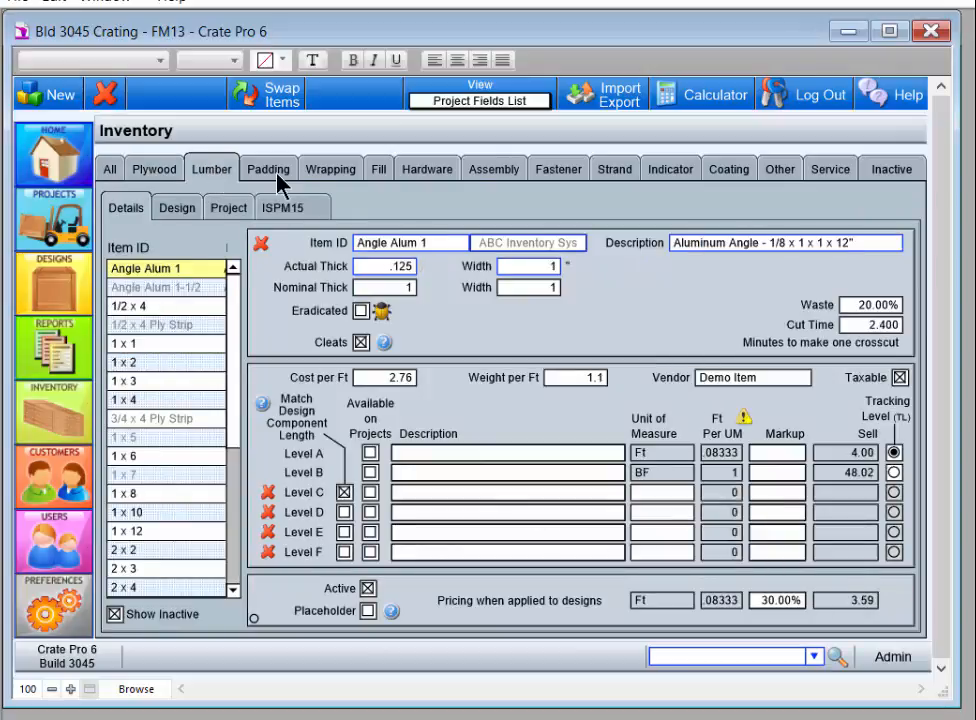
left_click(283, 181)
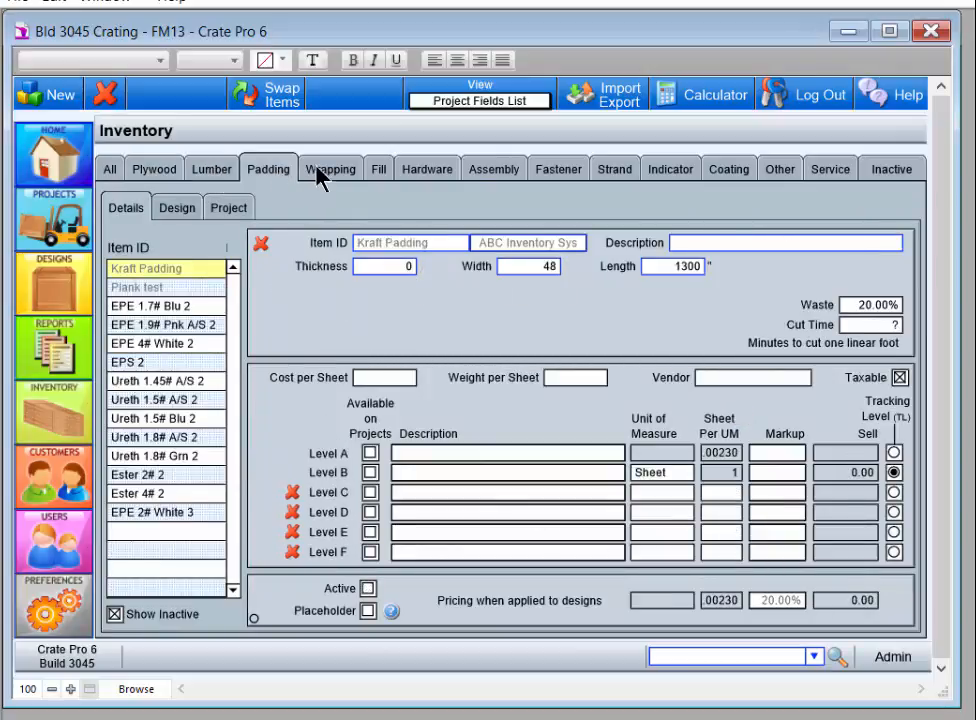
left_click(320, 180)
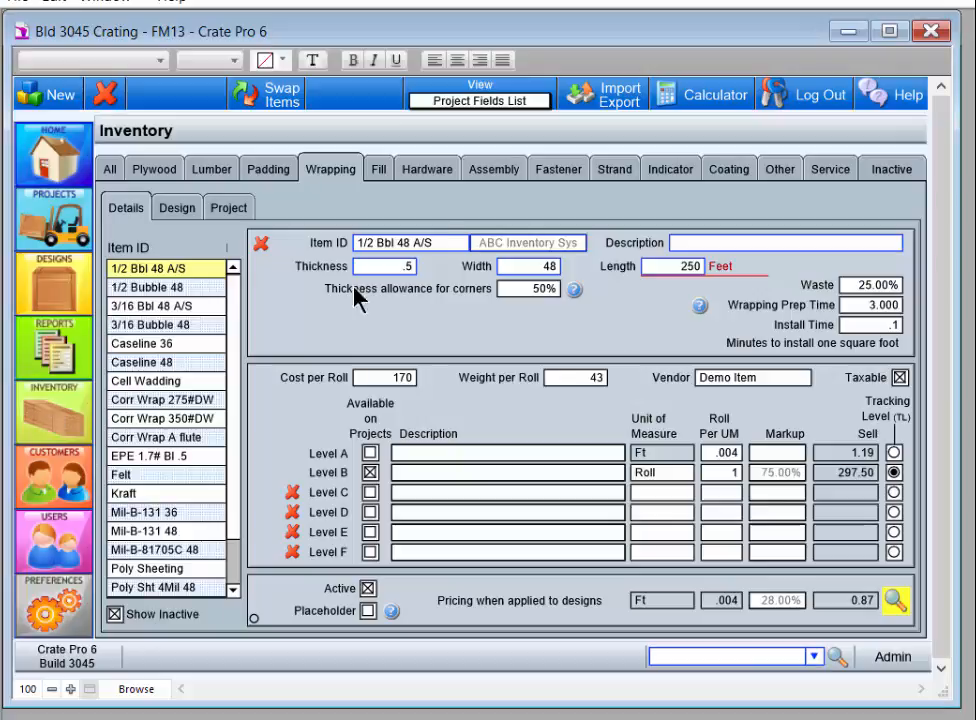
left_click(414, 172)
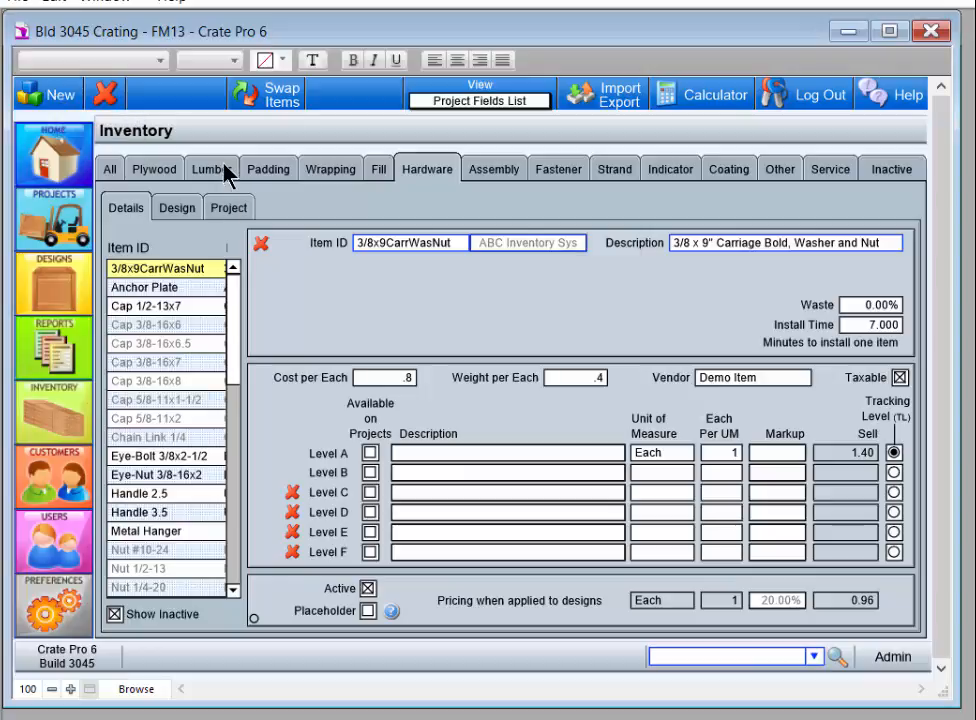
left_click(579, 180)
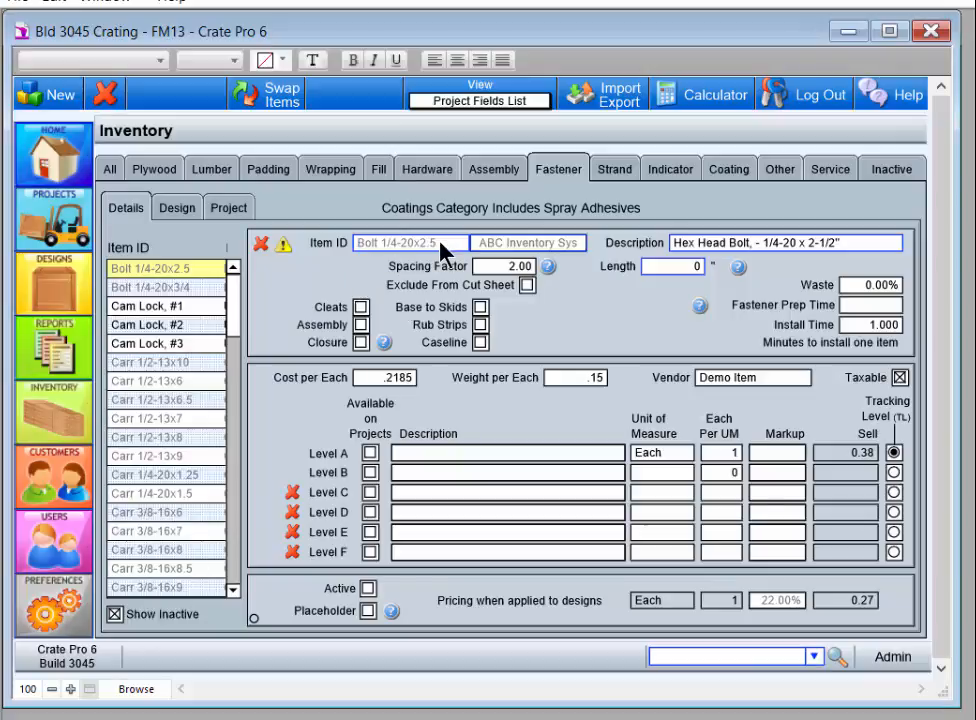
left_click(832, 177)
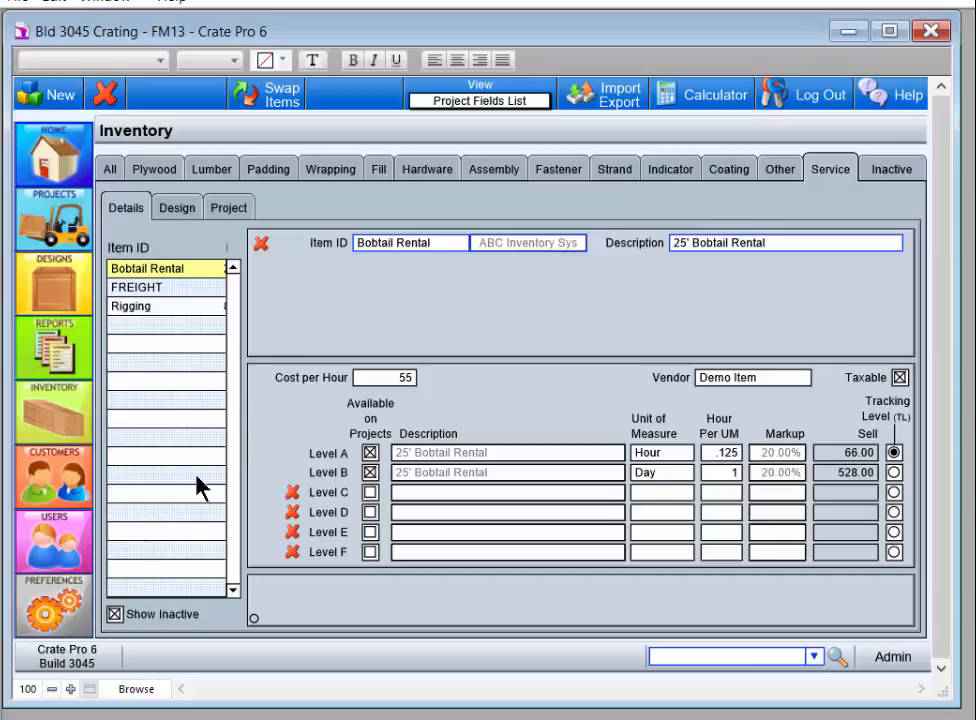
Examine the Apple Pumps customer record, including its details, other locations, design templates, designs and projects.
left_click(50, 478)
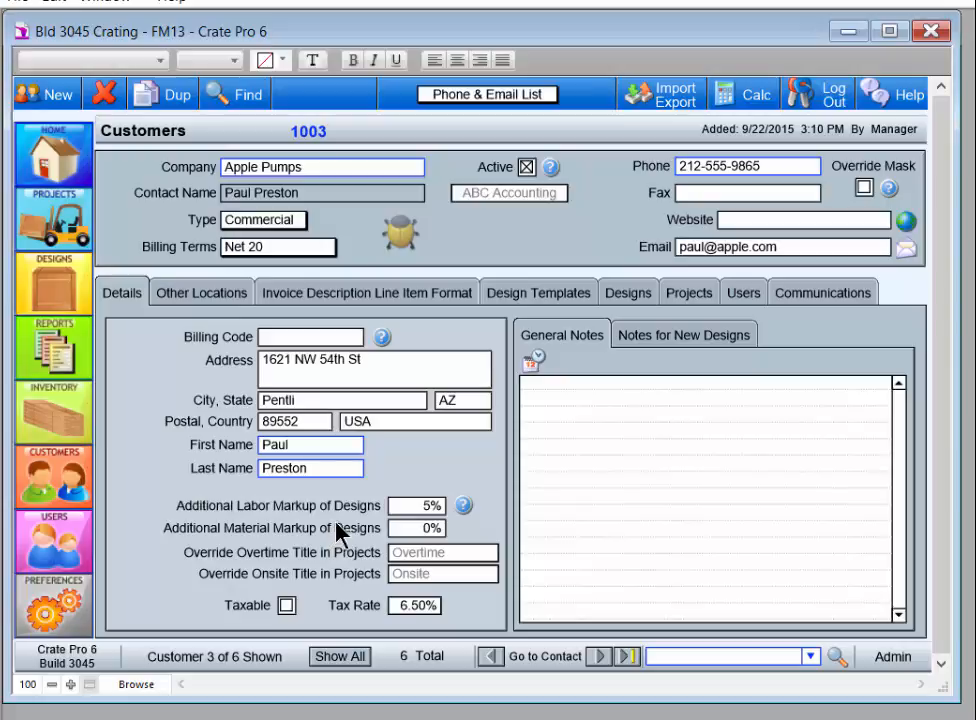
left_click(219, 296)
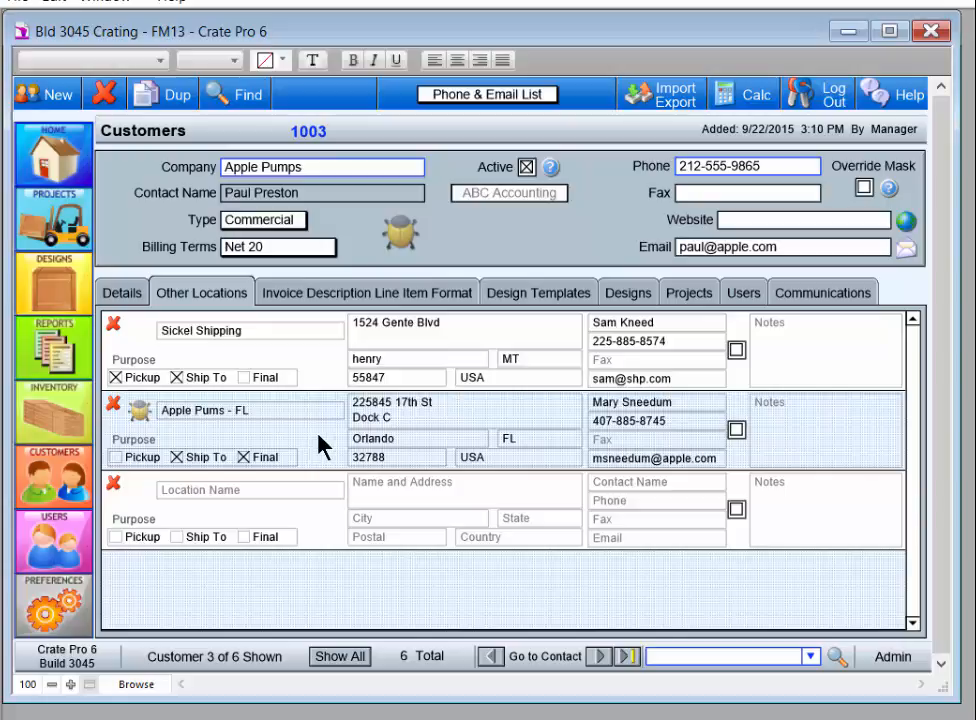
left_click(546, 302)
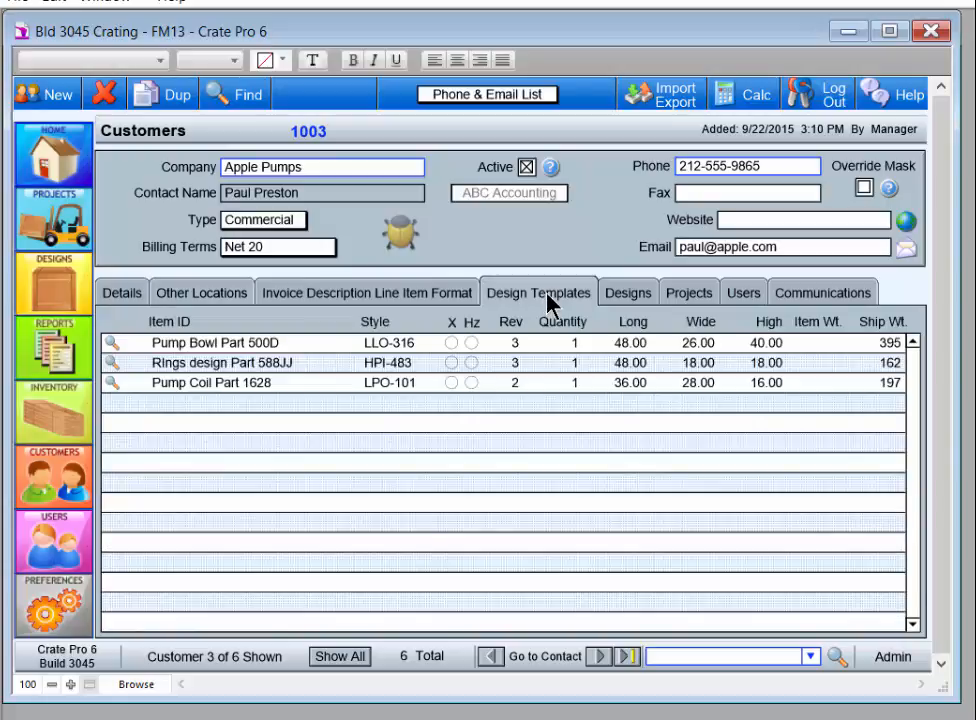
left_click(627, 292)
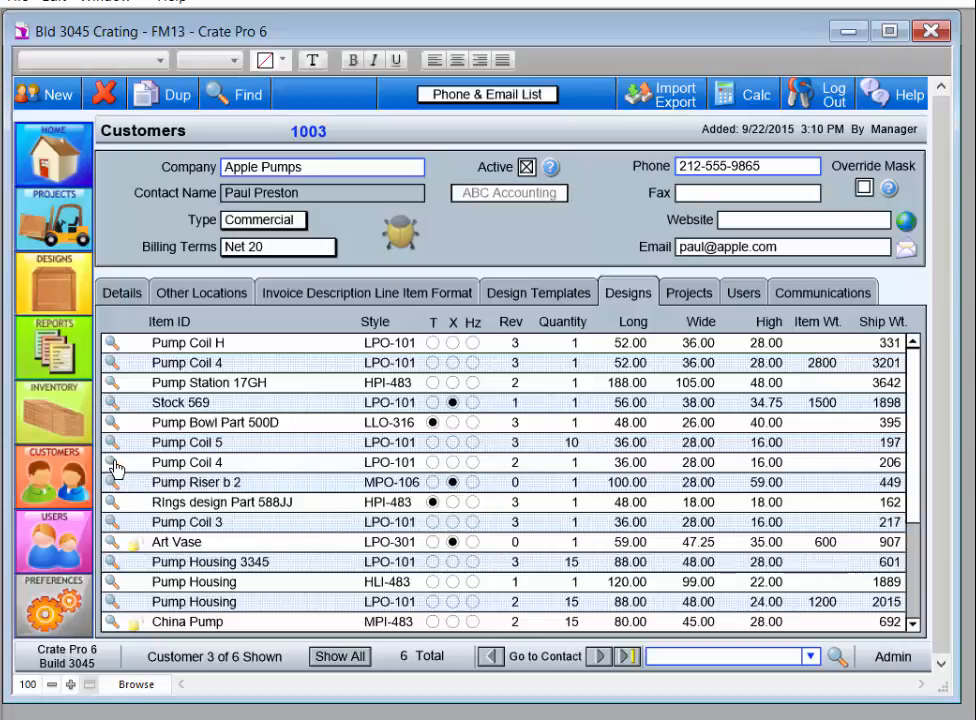
left_click(689, 293)
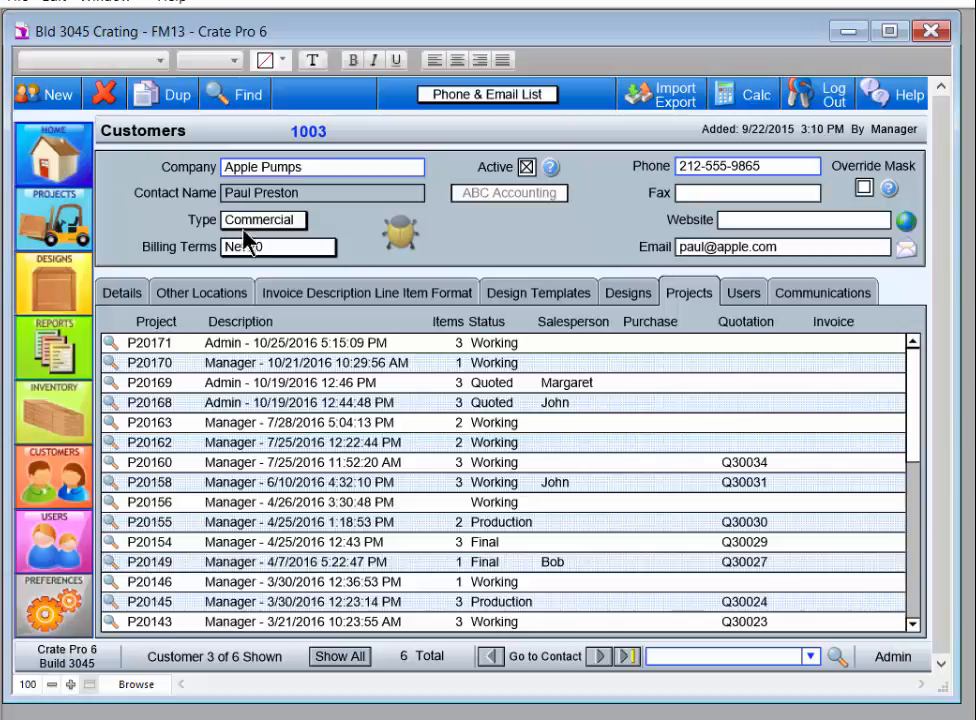
Review the list of users and the privileges of the Admin user.
left_click(88, 545)
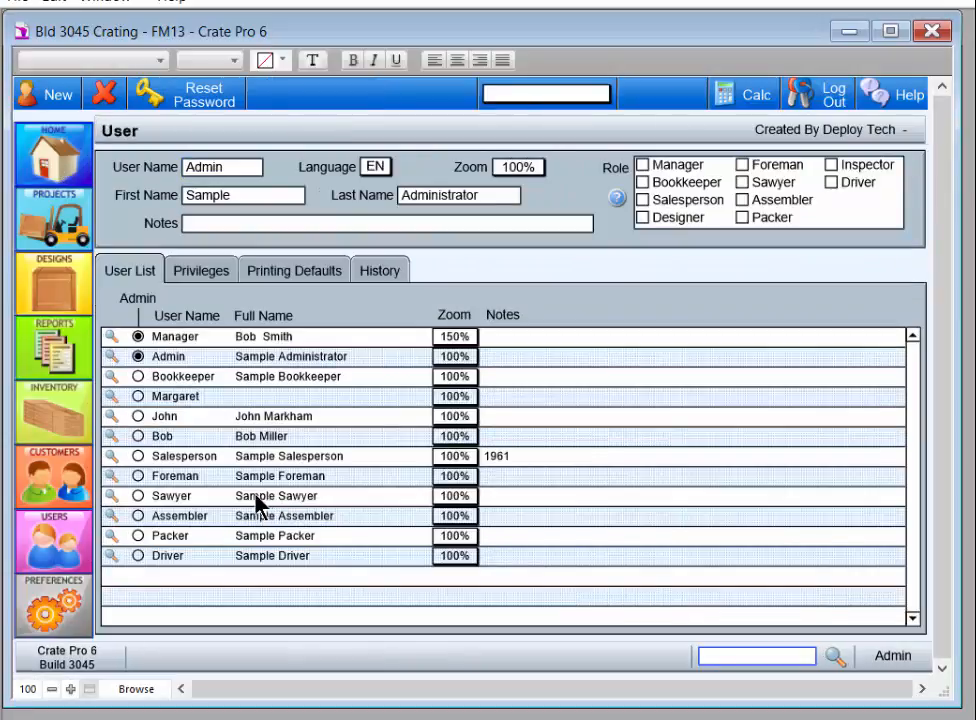
left_click(200, 271)
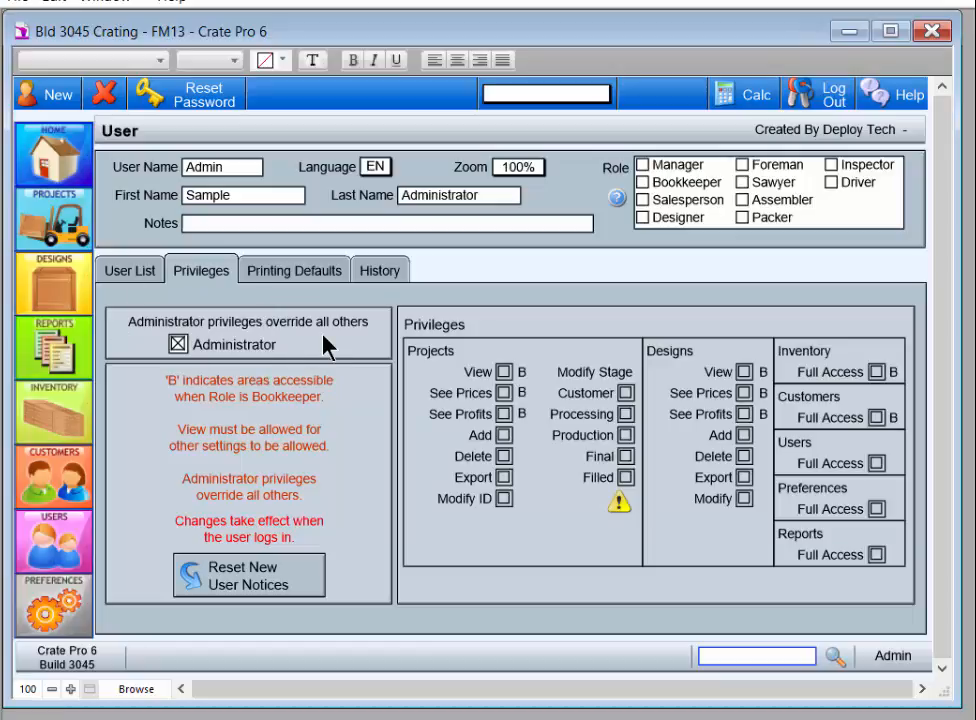
Review the company, email and pricing preferences, including the email setup information and outgoing mail settings.
left_click(55, 612)
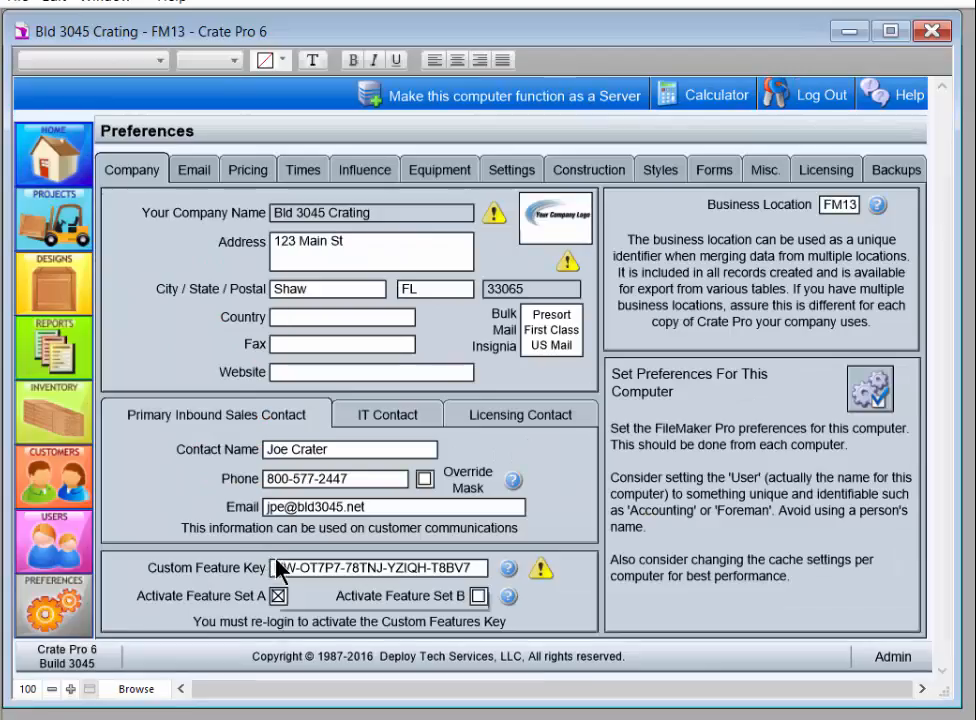
left_click(191, 172)
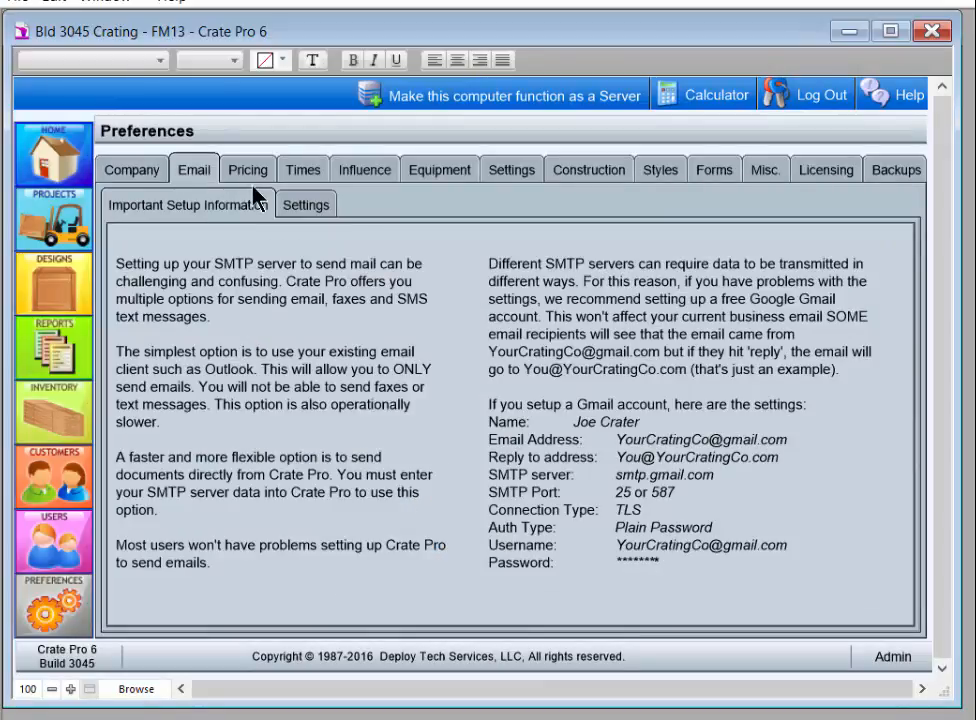
left_click(313, 207)
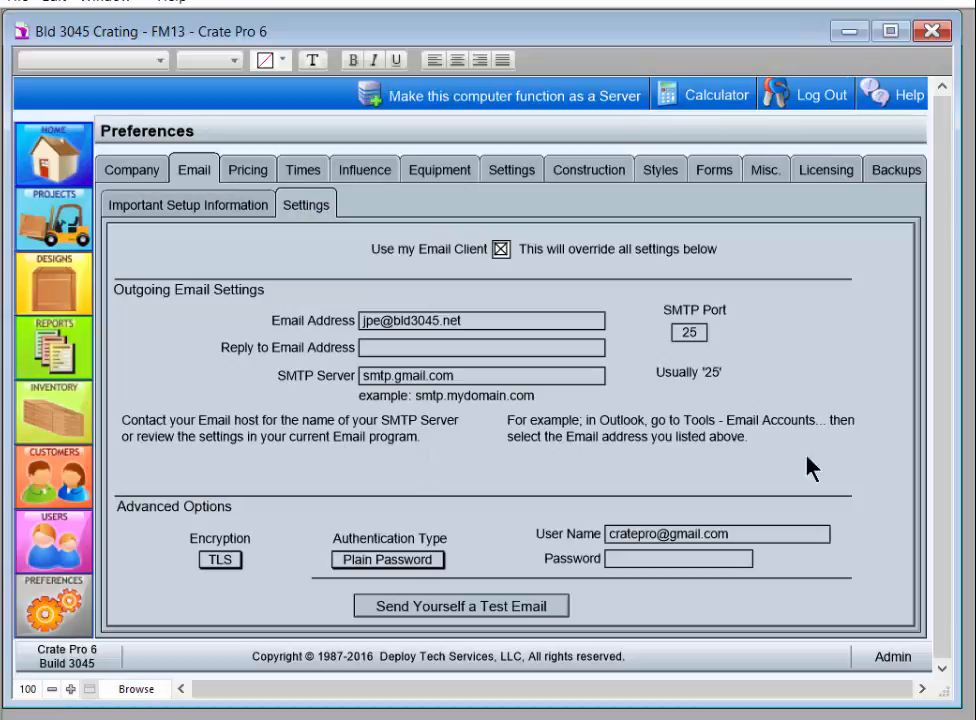
left_click(252, 172)
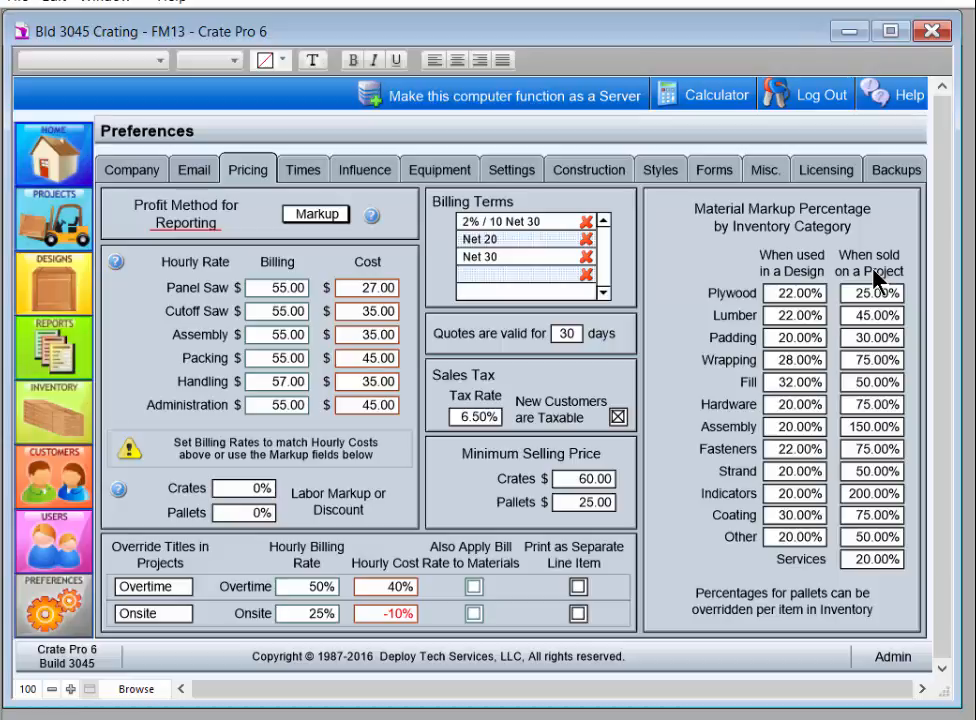
Set the markup for pricing applied to designs to 25% on the 1-1/8 CDX plywood inventory item.
left_click(40, 410)
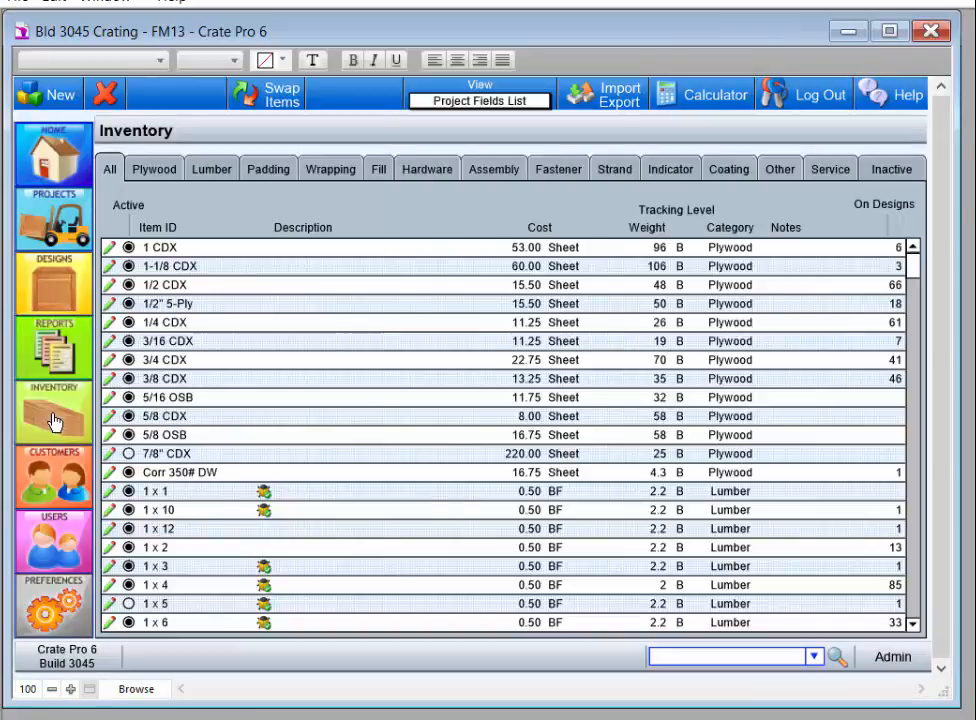
left_click(110, 267)
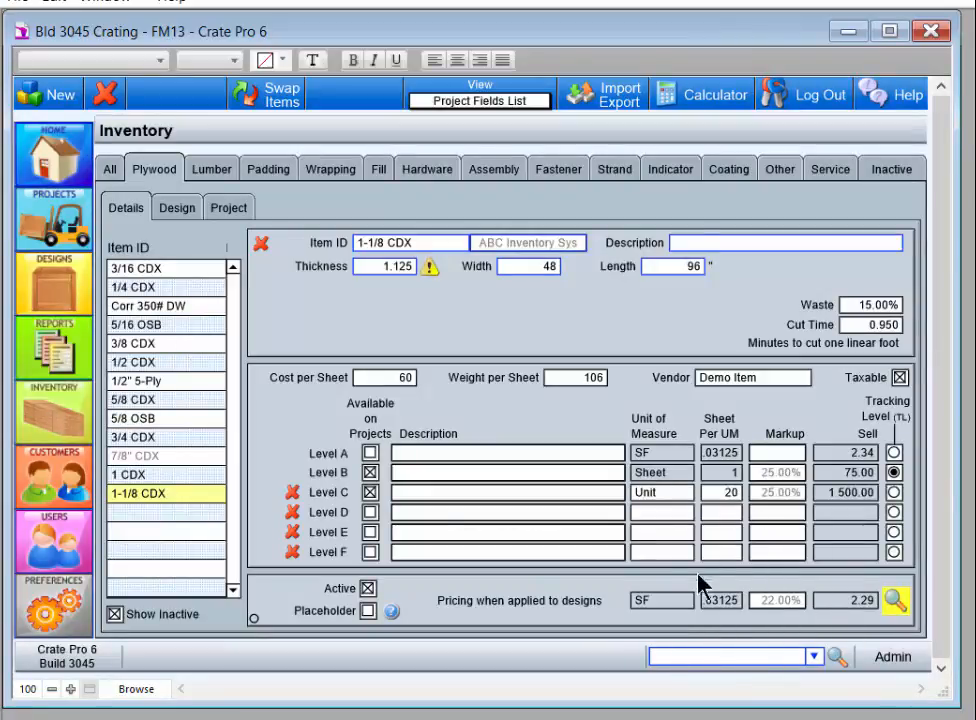
left_click(764, 602)
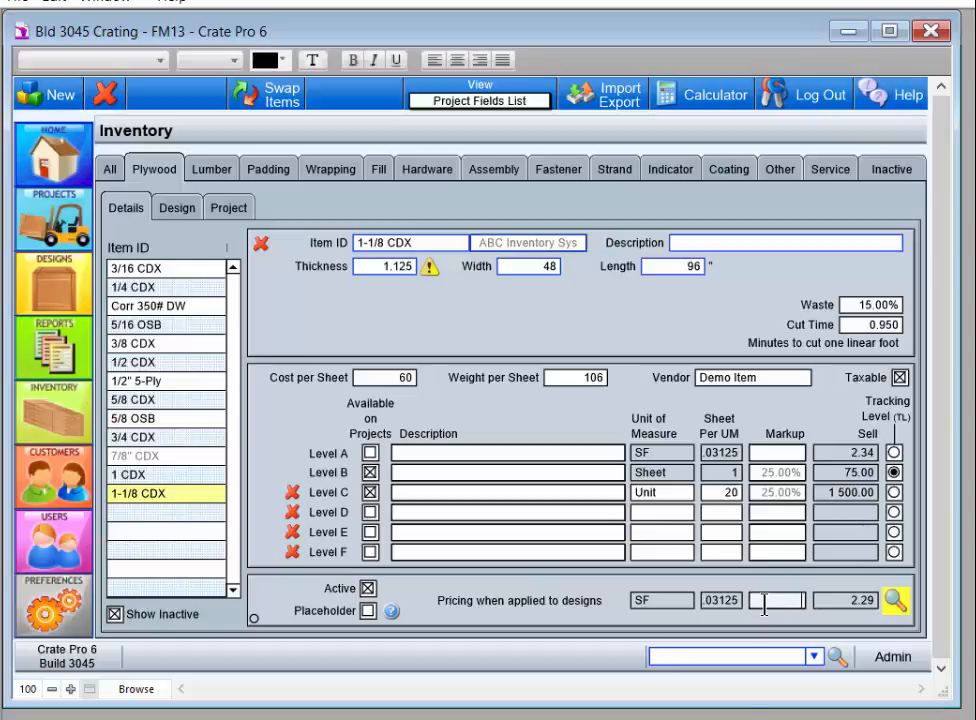
type("25")
left_click(585, 598)
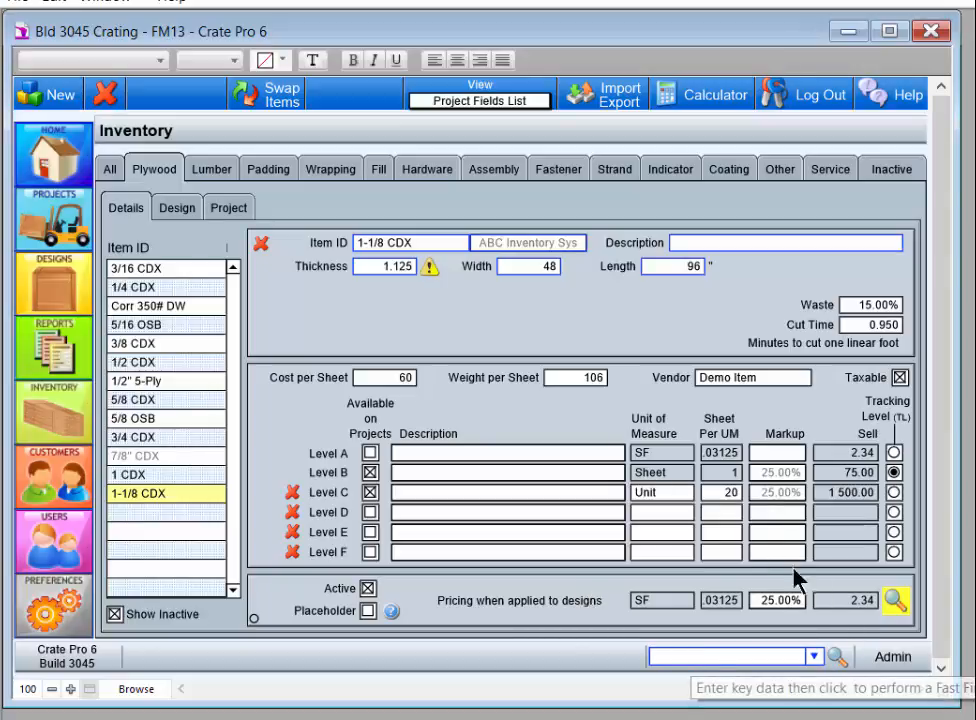
Review the manufacturing time preferences and the inventory details of the 1 x 4 and 1 x 10 lumber items.
left_click(50, 610)
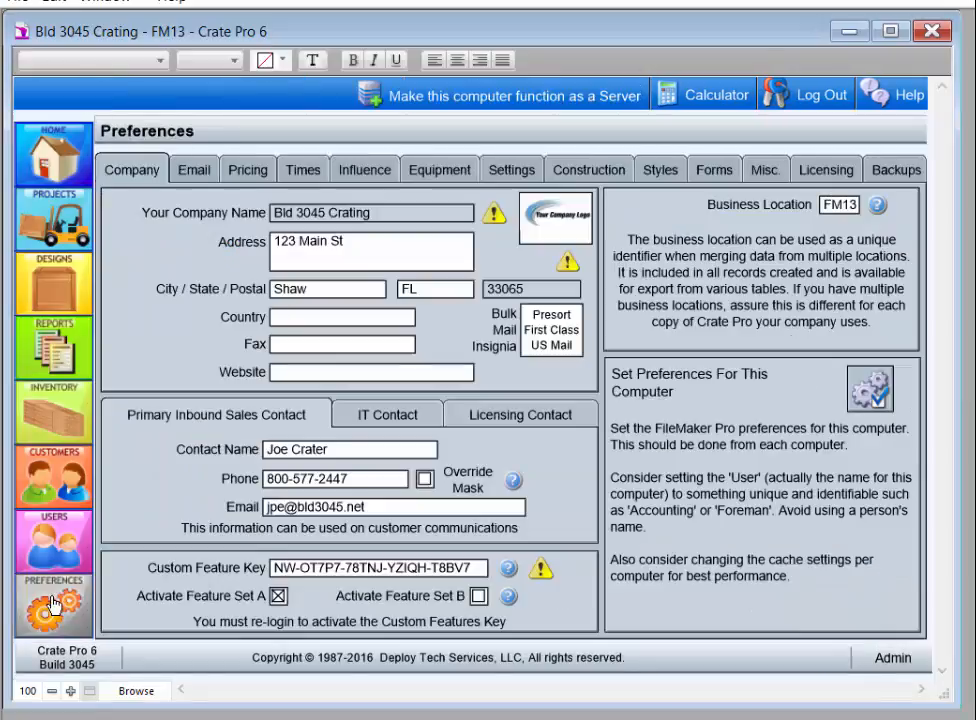
left_click(303, 170)
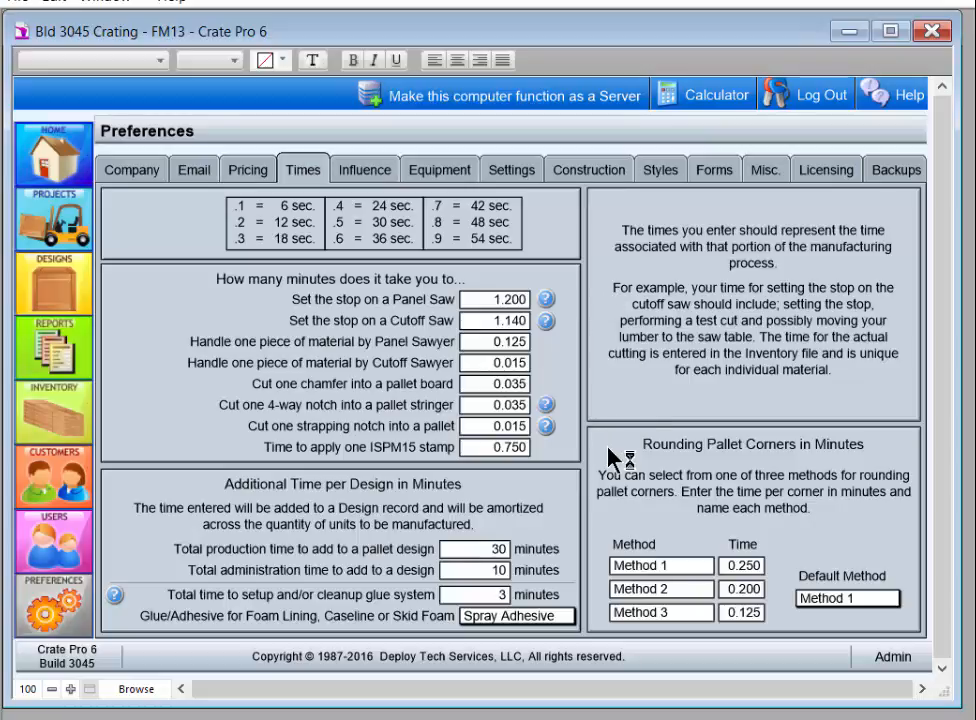
left_click(64, 405)
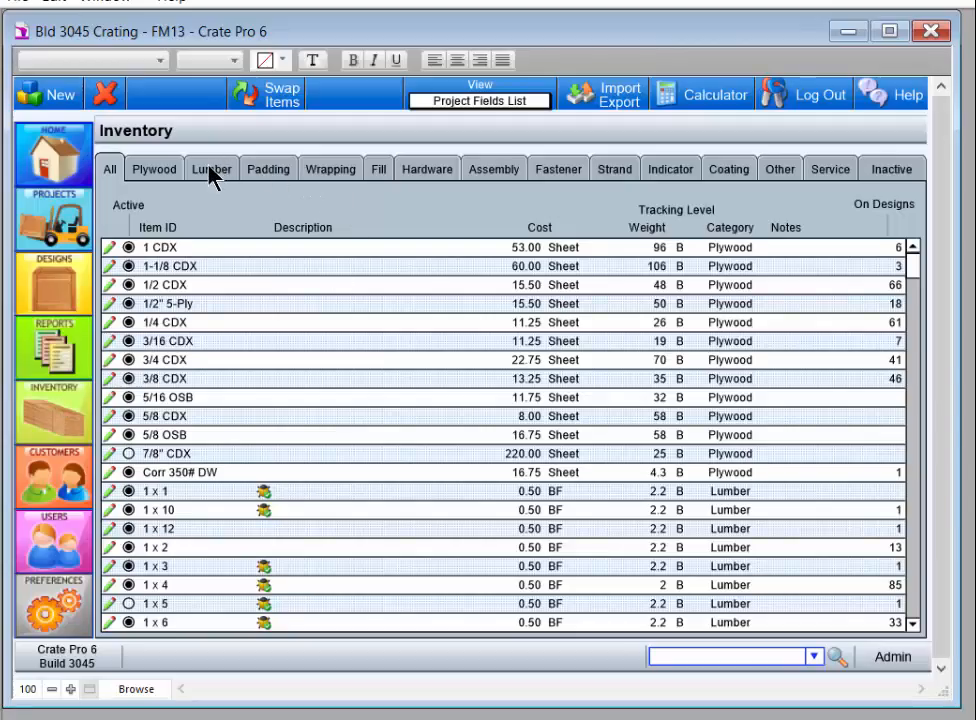
left_click(212, 172)
left_click(126, 399)
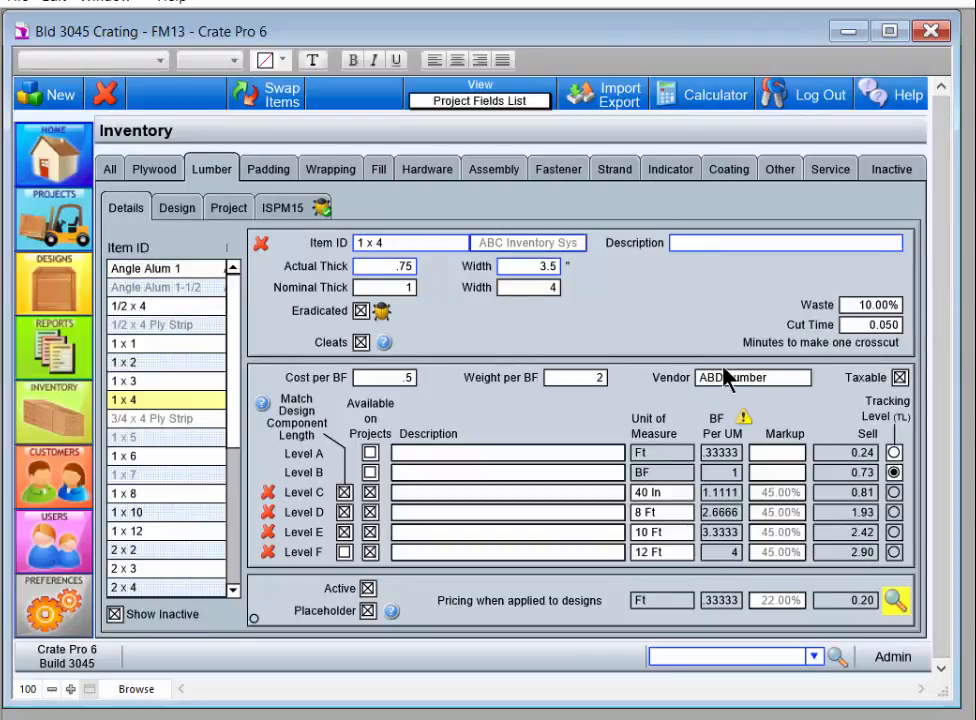
left_click(162, 513)
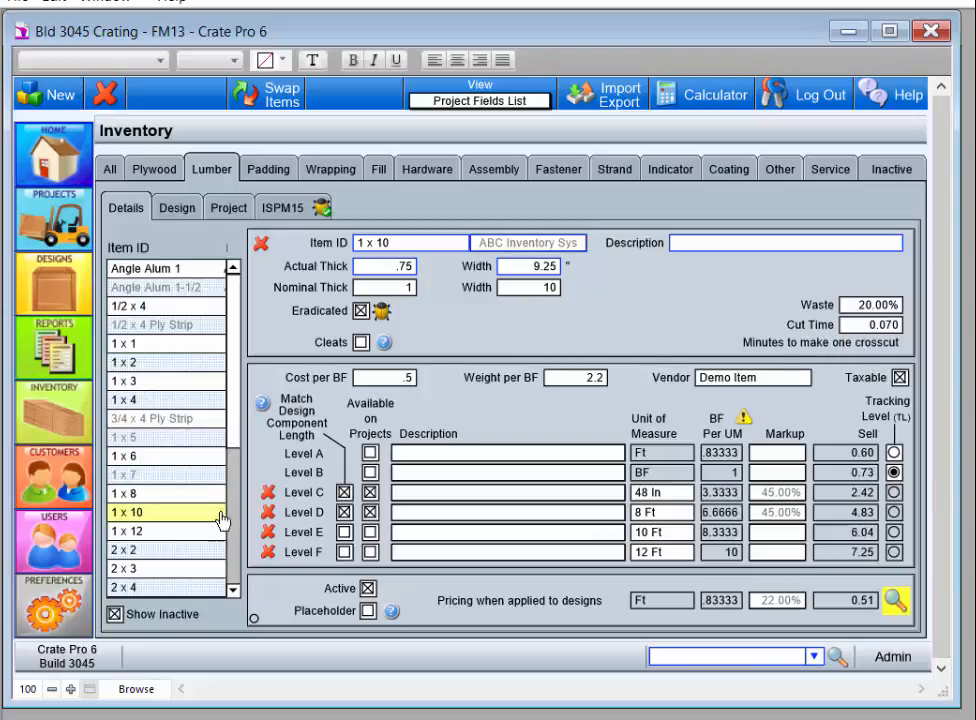
Review the panel saw and cutoff saw equipment preferences and the default design settings.
left_click(43, 603)
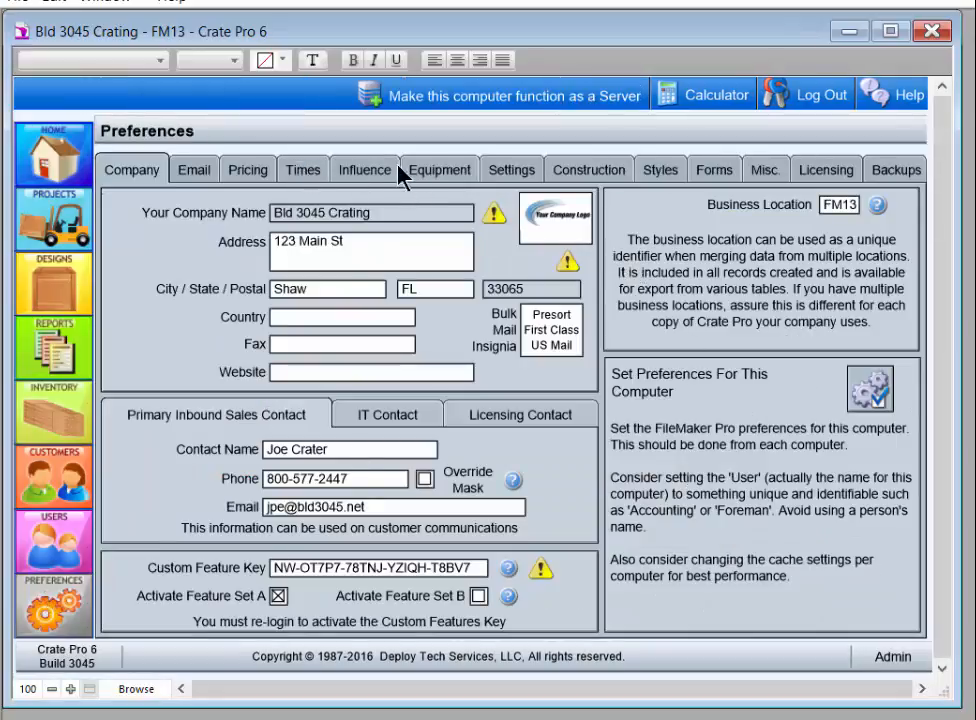
left_click(432, 178)
left_click(257, 205)
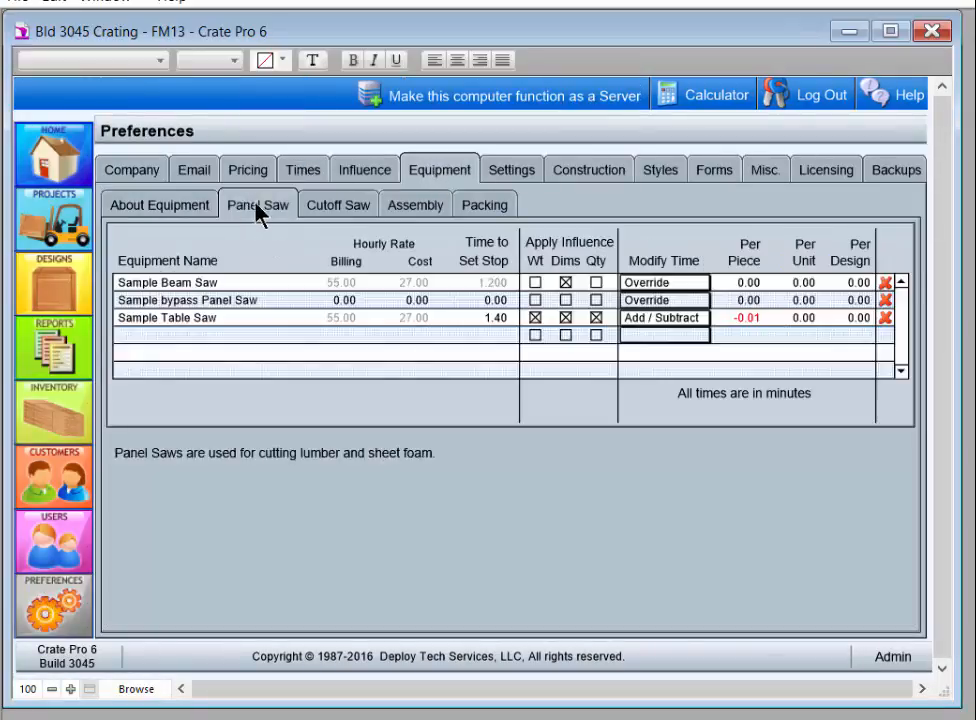
left_click(349, 208)
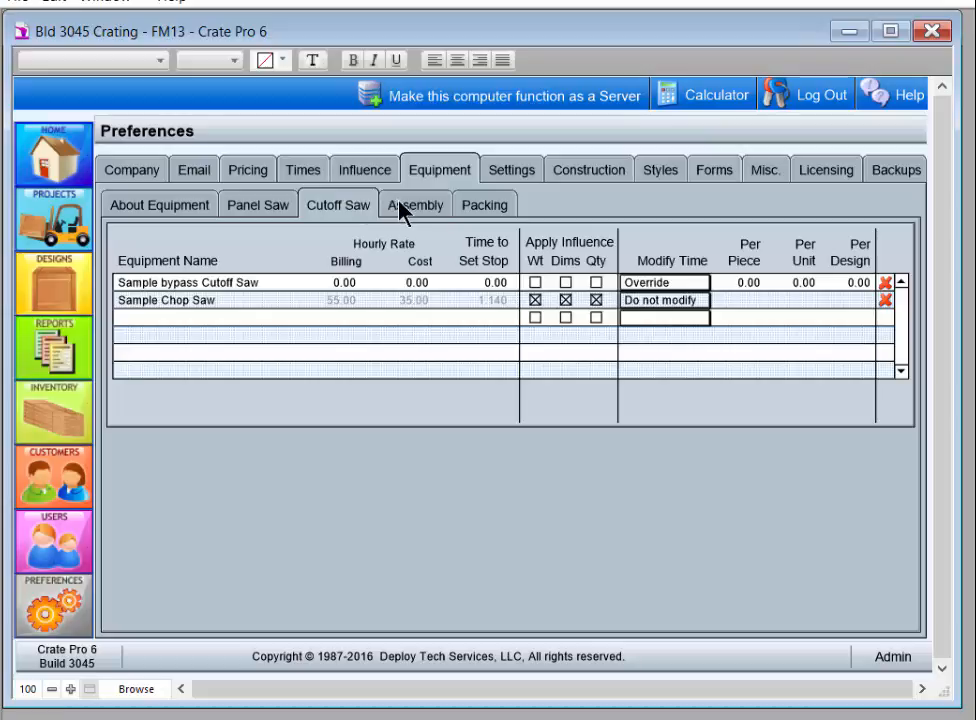
left_click(527, 174)
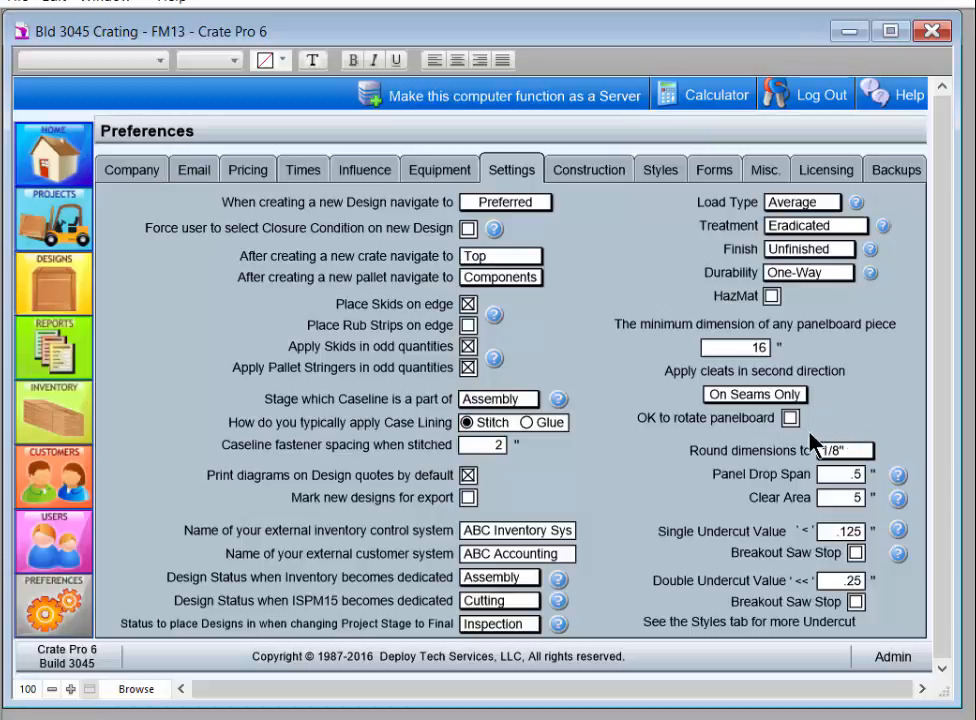
Review the construction material groups for the light, medium and heavy-duty plywood caps and the light and medium lumber caps.
left_click(601, 181)
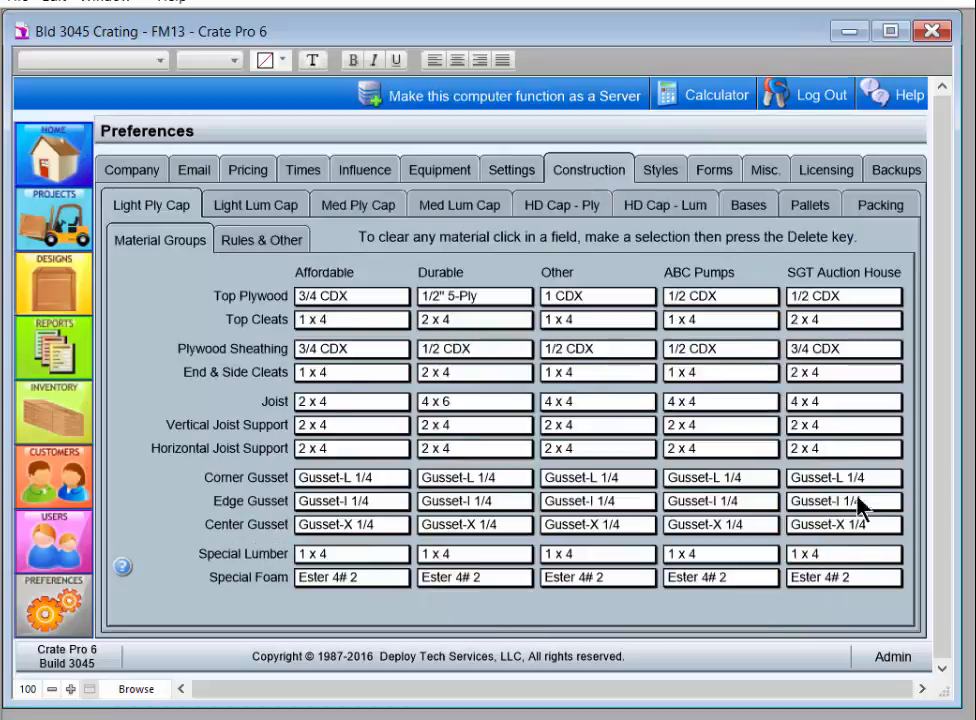
left_click(228, 208)
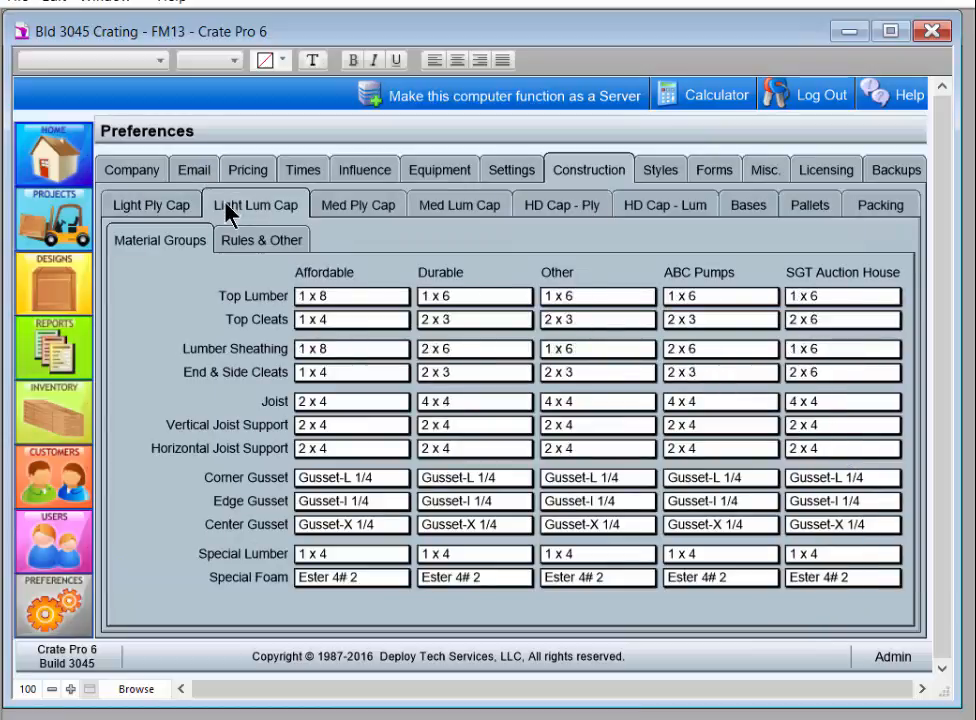
left_click(358, 210)
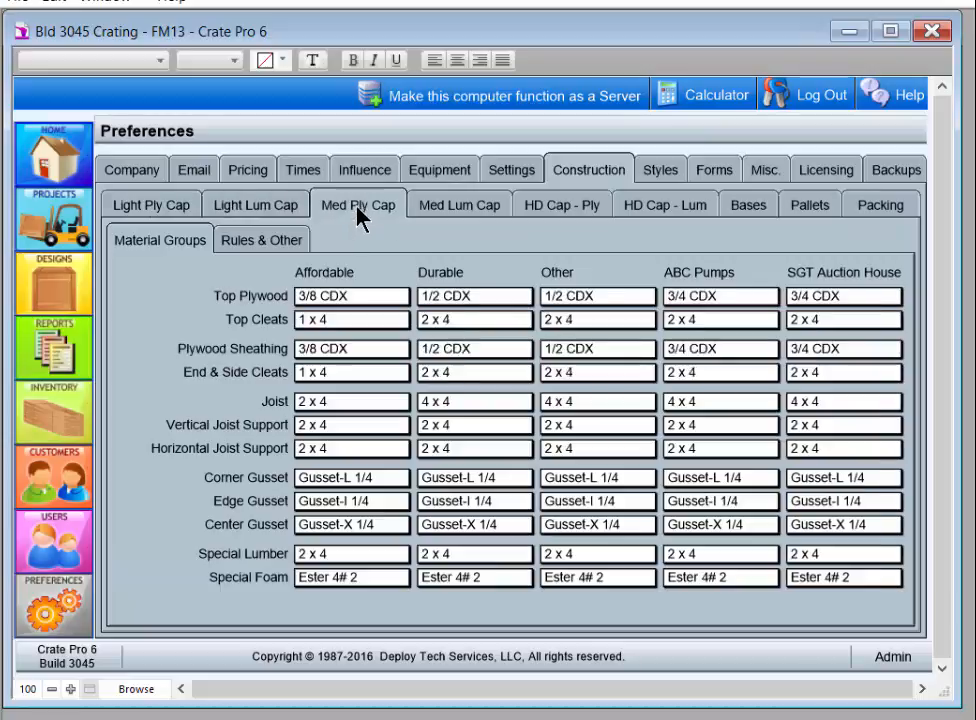
left_click(464, 211)
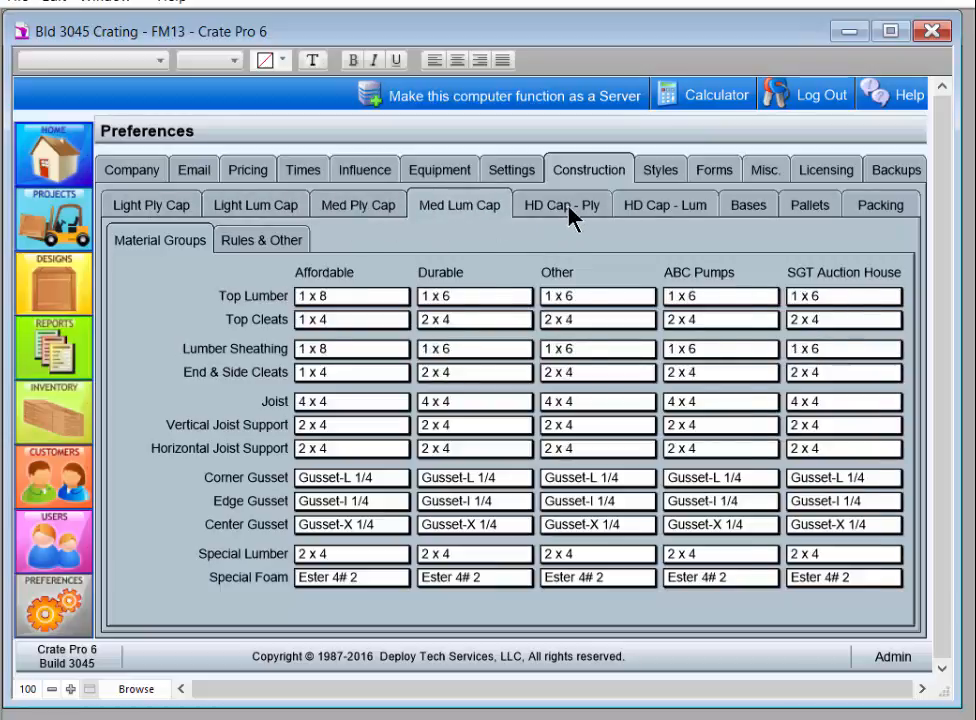
left_click(573, 210)
Change the description of crate style LPO-102 to "Custom Style" in the style preferences.
left_click(673, 177)
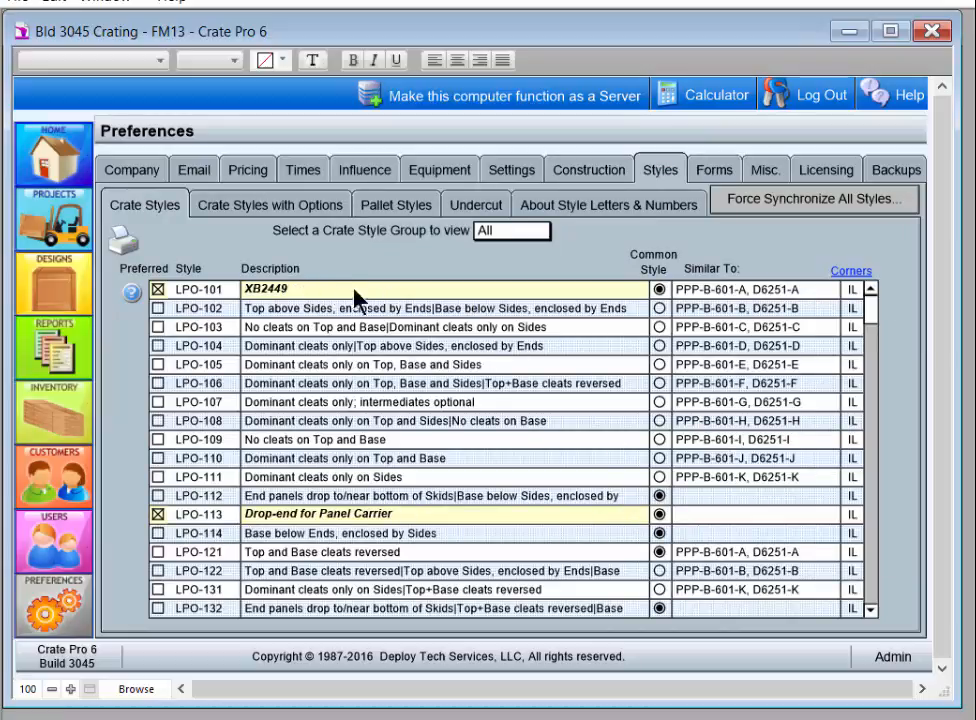
left_click(314, 316)
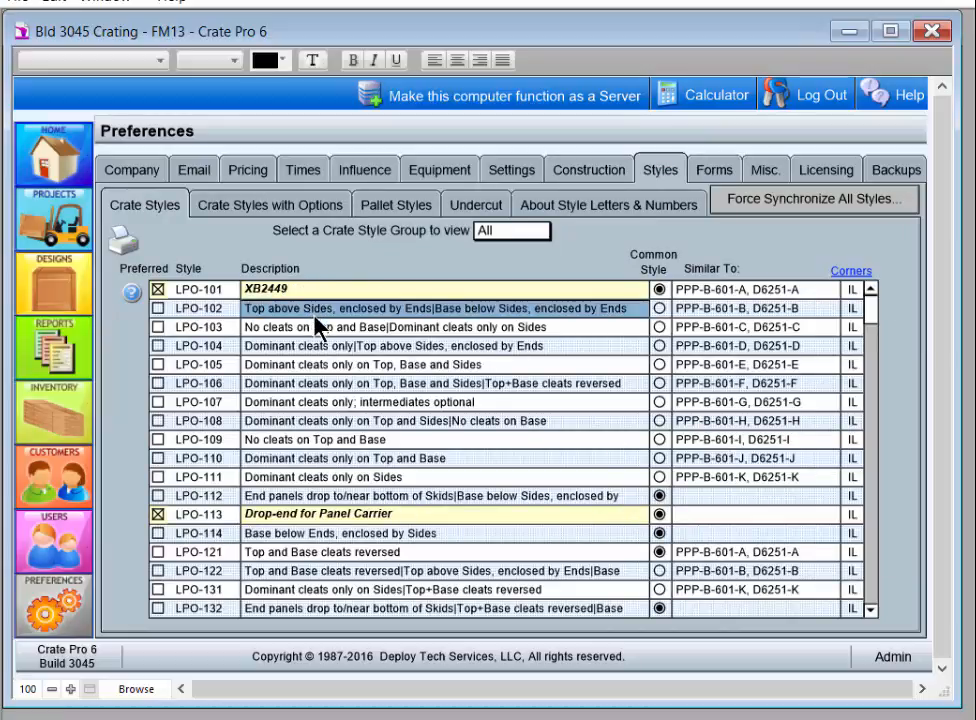
type("Cusgtom")
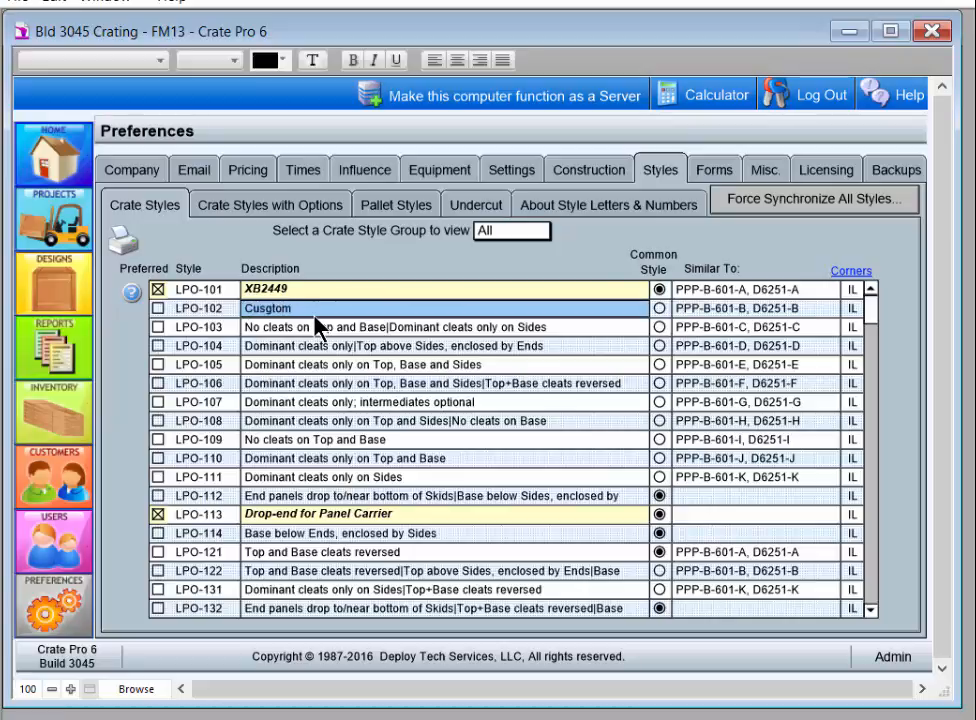
key("BackSpace")
key("BackSpace")
key("BackSpace")
key("BackSpace")
type("tom Style")
left_click(350, 265)
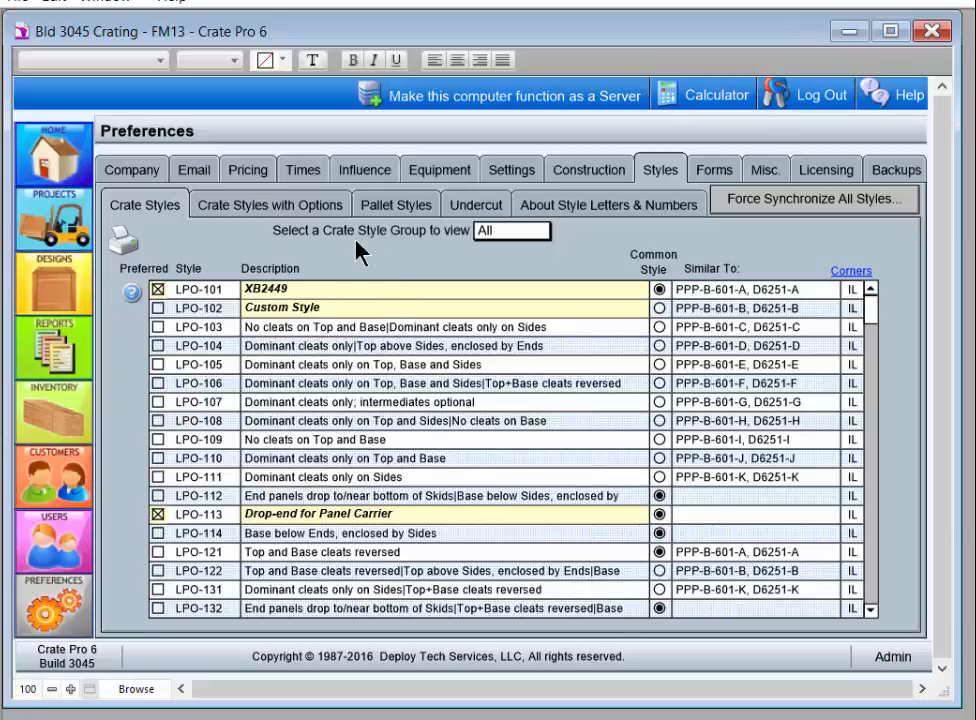
Review the crate styles with options and the form templates for project line items, project quote emails, design quote documents and design quote emails.
left_click(305, 206)
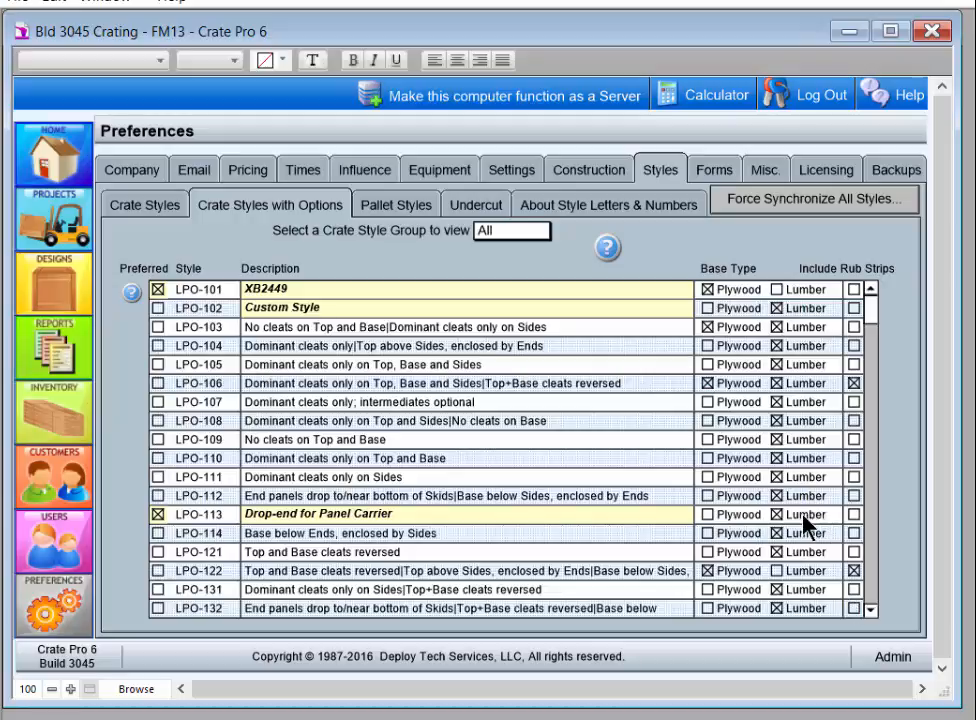
left_click(705, 177)
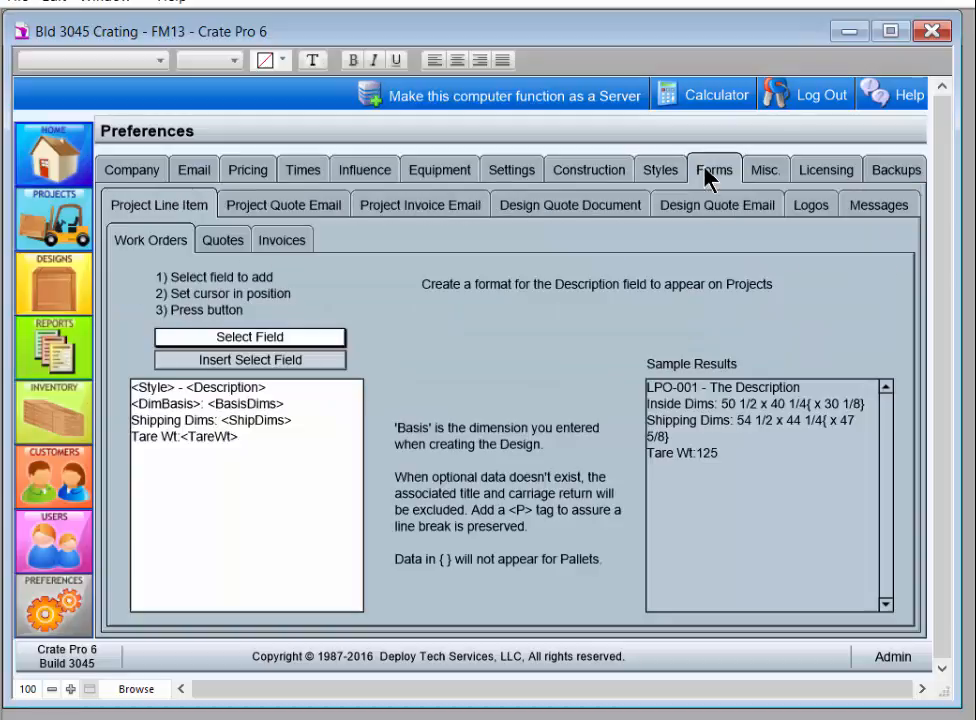
left_click(307, 208)
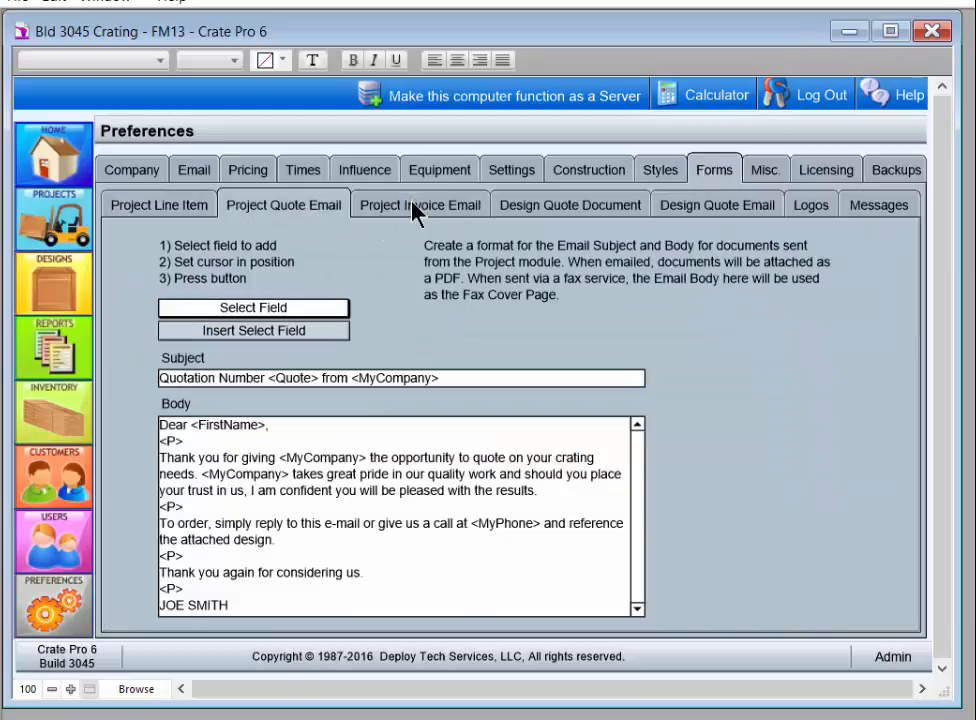
left_click(541, 210)
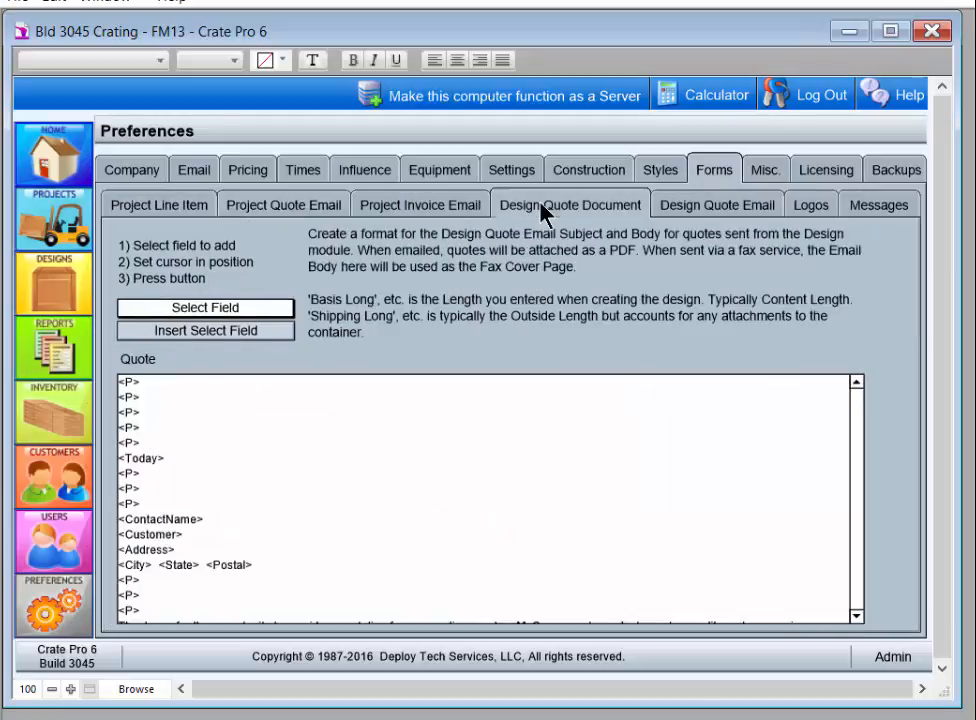
left_click(690, 216)
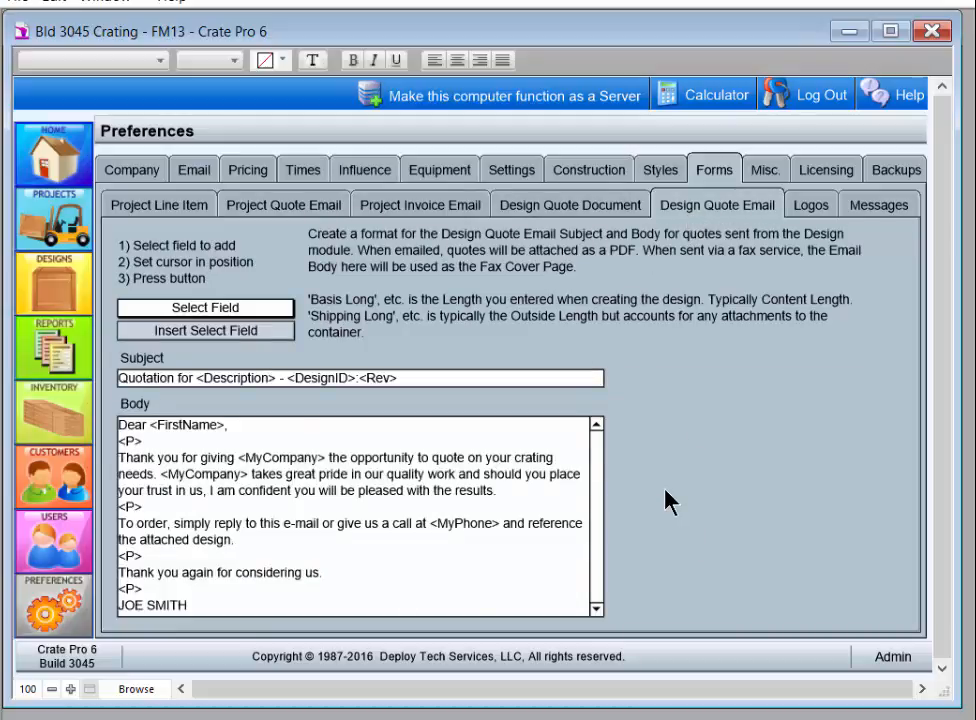
Review the material group names and numbering preferences, and return to the manager home overview.
left_click(757, 173)
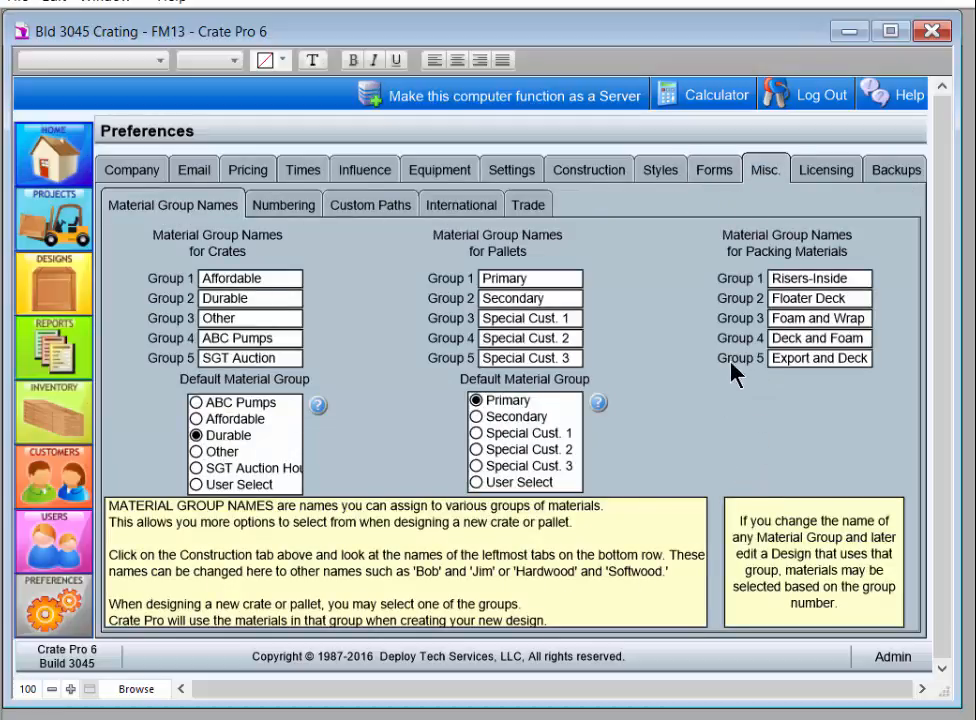
left_click(285, 208)
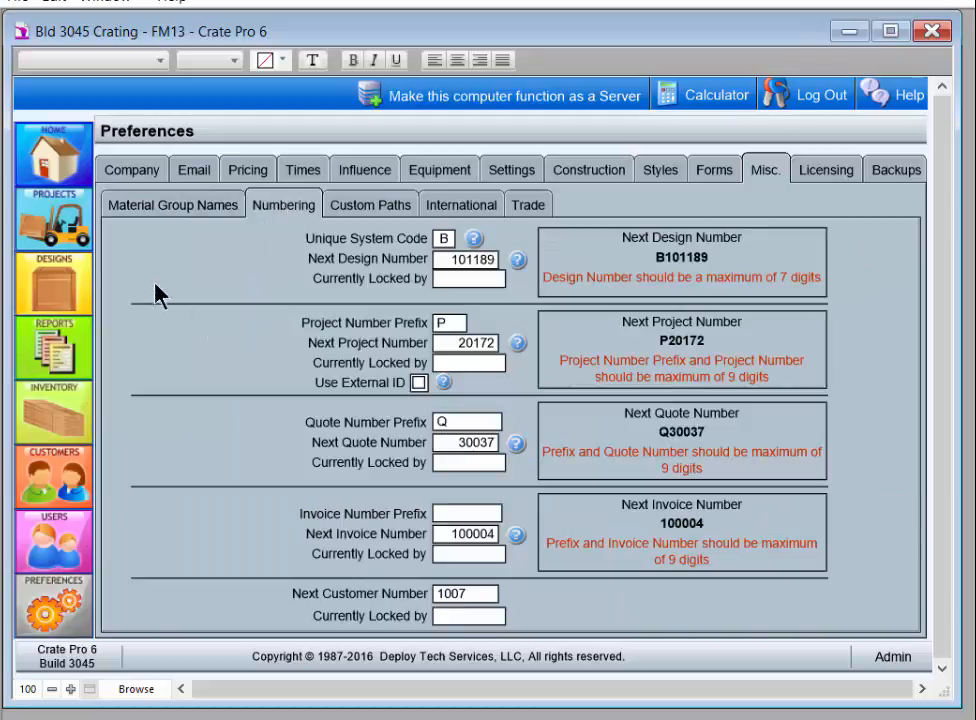
left_click(46, 165)
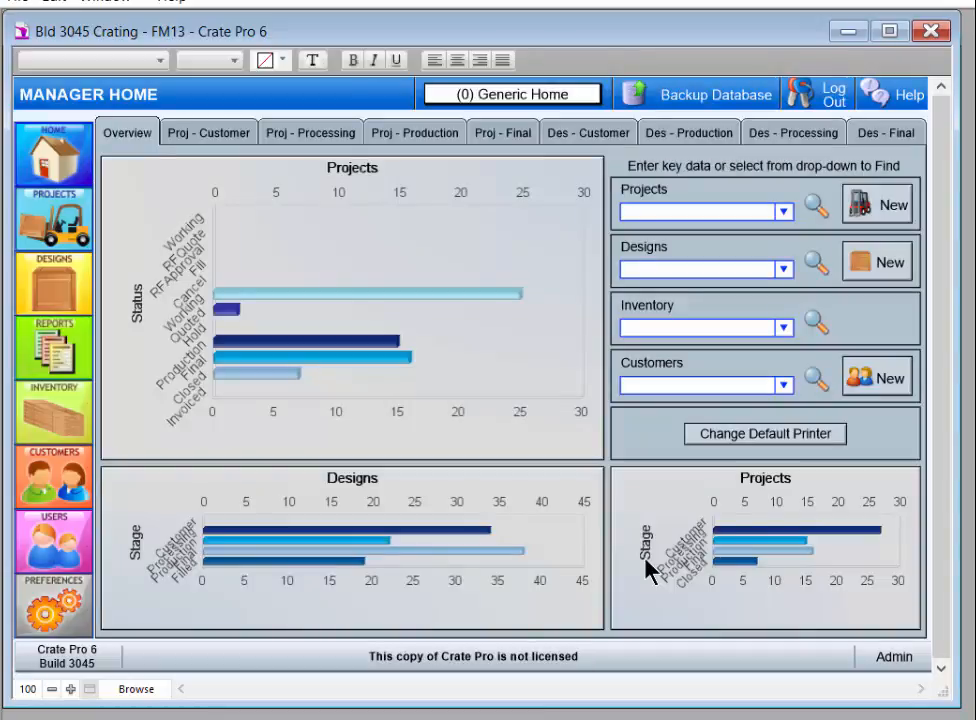